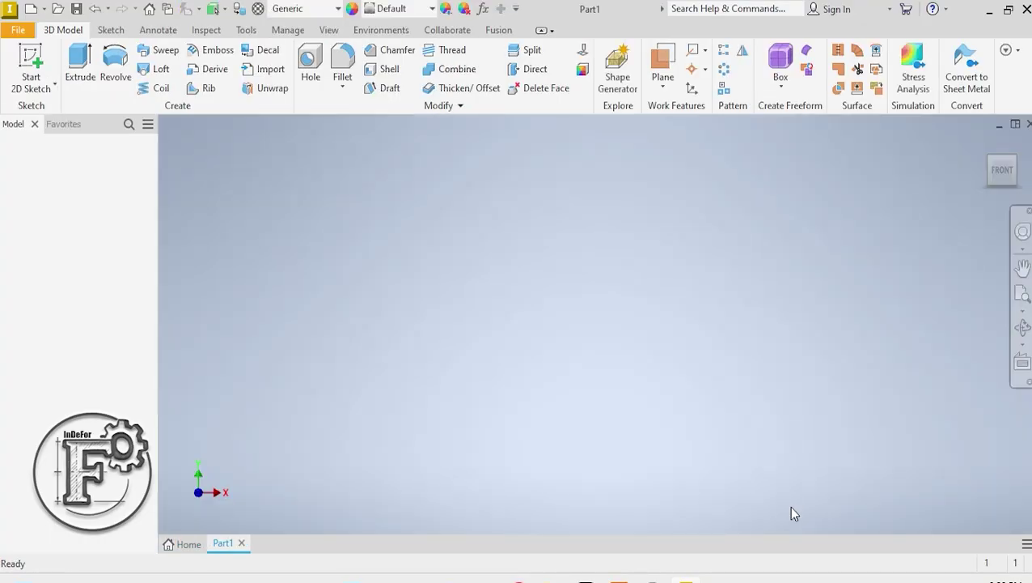
Start a new 2D sketch on the front (XY) plane
{"action": "left_click", "coordinate": [31, 58]}
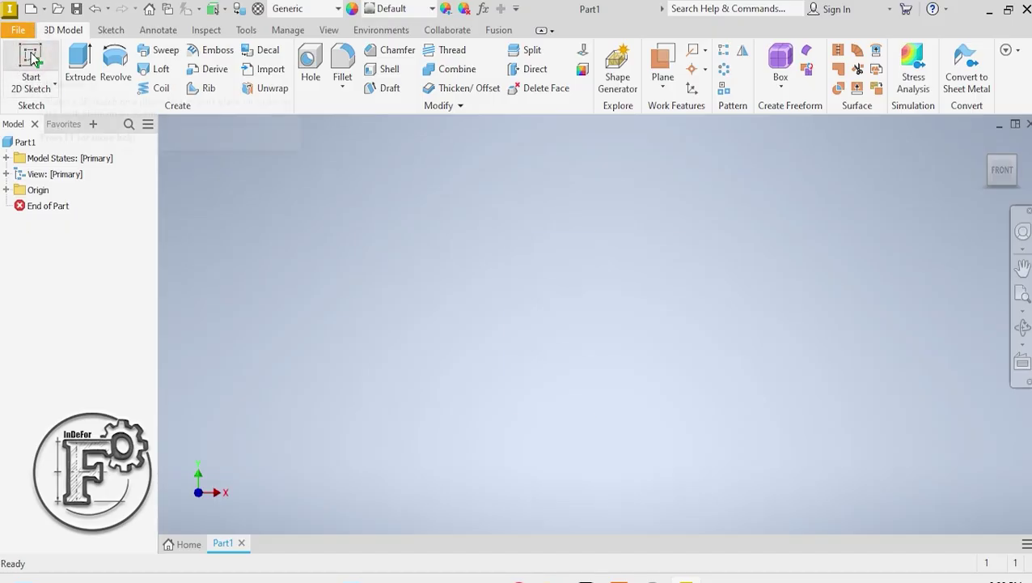
{"action": "left_click", "coordinate": [557, 204]}
{"action": "middle_click_drag", "start_coordinate": [738, 400], "coordinate": [679, 469]}
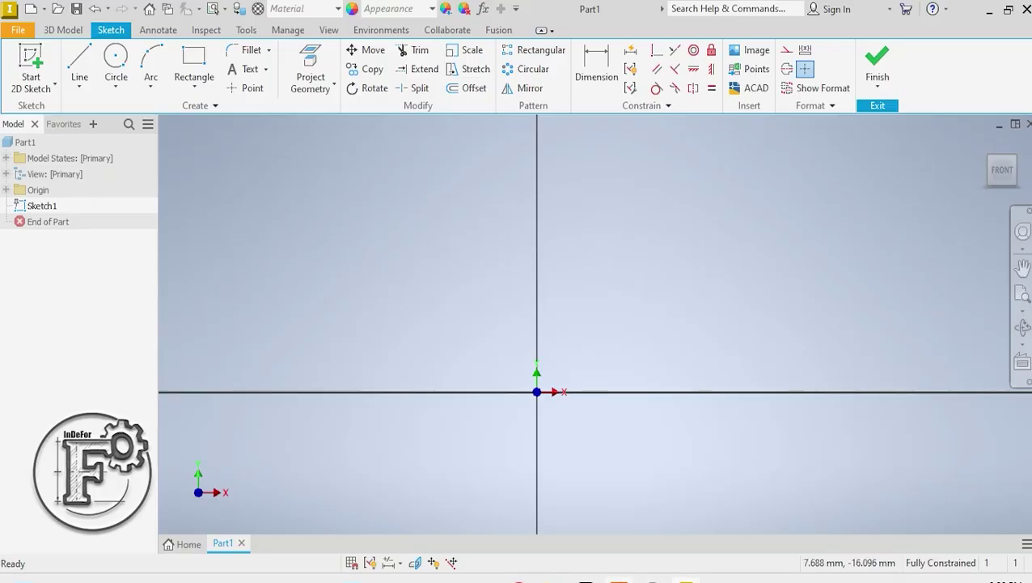
Check the exercise PDF drawing, and sketch a center rectangle 80 mm wide and 60 mm high on the sketch origin
{"action": "key", "text": "alt+Tab"}
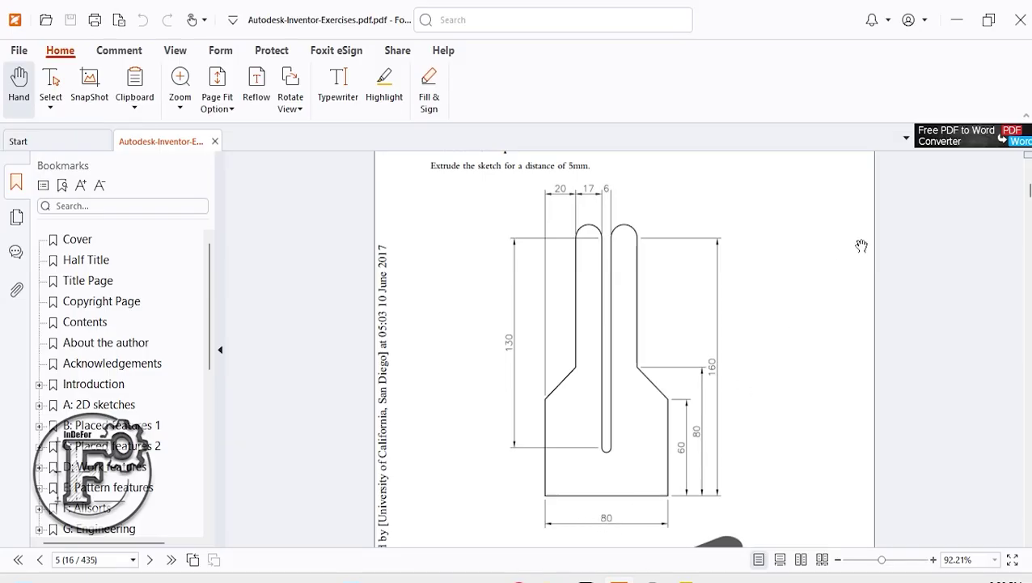
{"action": "left_click", "coordinate": [956, 20]}
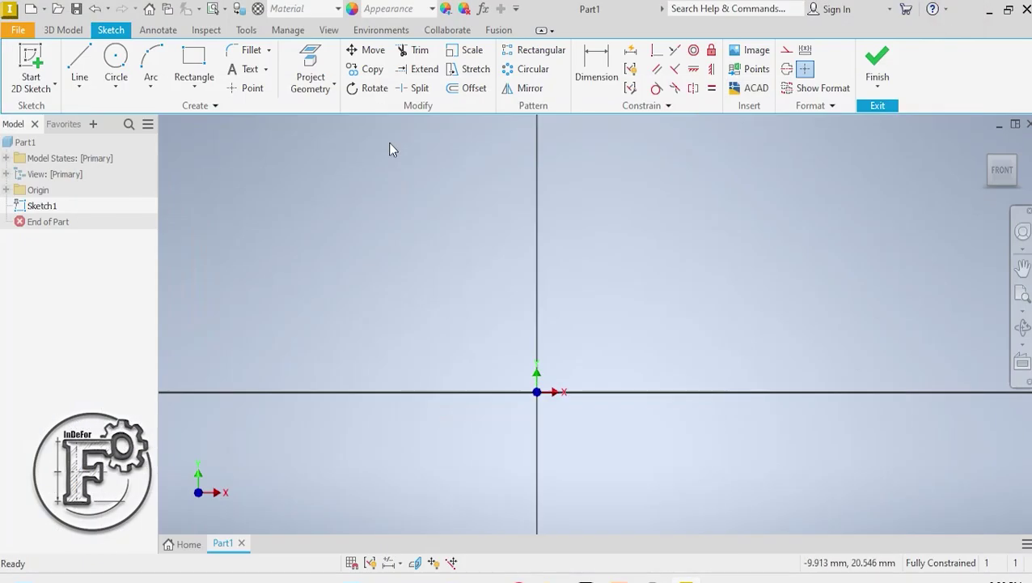
{"action": "left_click", "coordinate": [206, 86]}
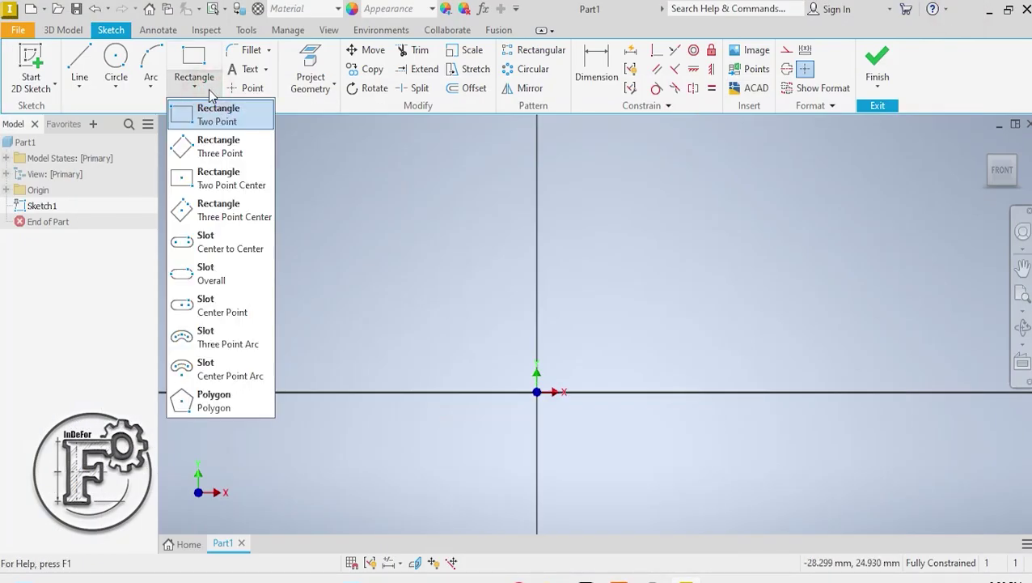
{"action": "left_click", "coordinate": [208, 185]}
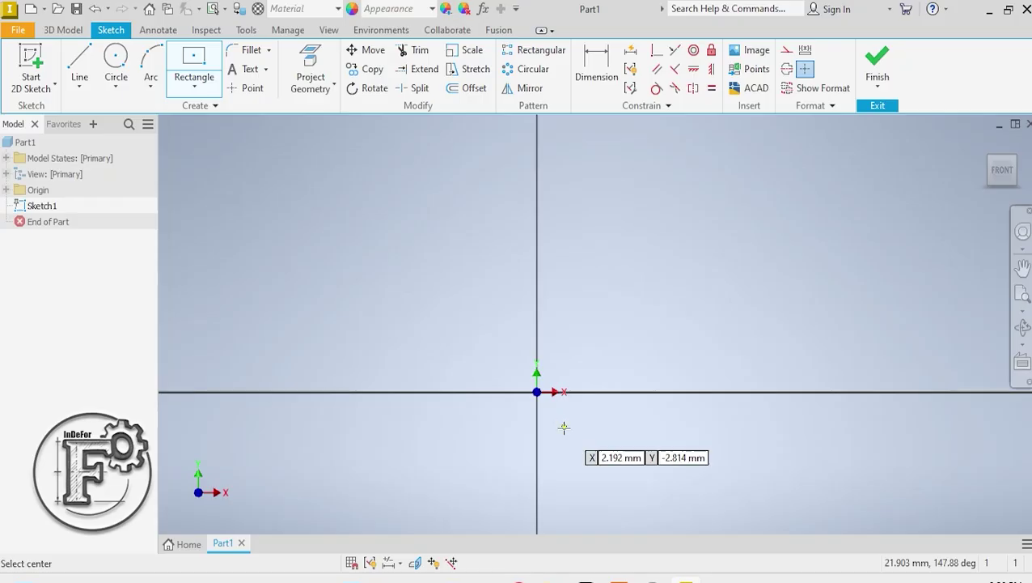
{"action": "left_click", "coordinate": [536, 392]}
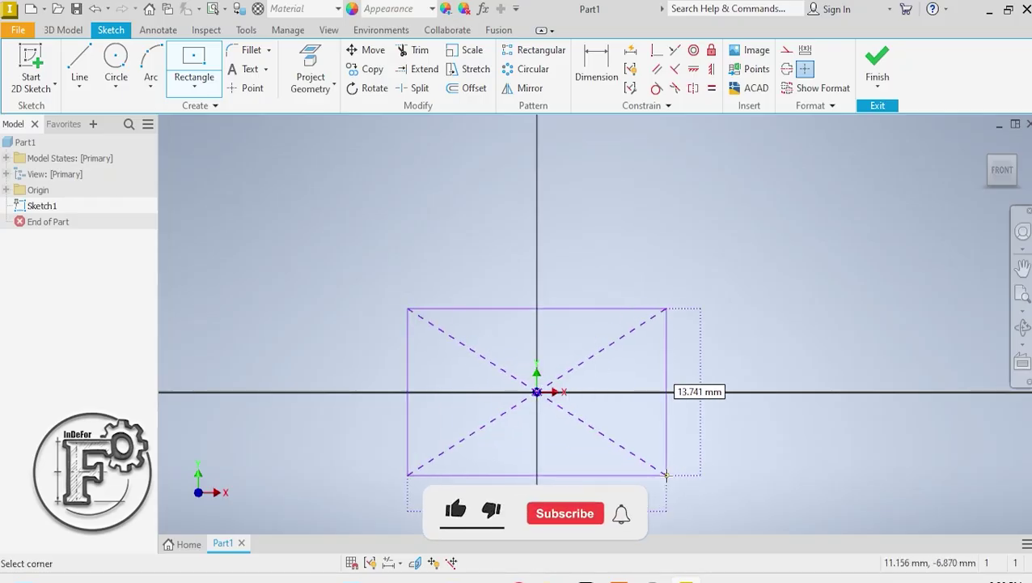
{"action": "type", "text": "40"}
{"action": "key", "text": "Tab"}
{"action": "type", "text": "60"}
{"action": "key", "text": "Return"}
{"action": "scroll", "coordinate": [691, 455], "scroll_direction": "down", "scroll_amount": 2}
{"action": "scroll", "coordinate": [688, 453], "scroll_direction": "up", "scroll_amount": 4}
{"action": "scroll", "coordinate": [809, 404], "scroll_direction": "down", "scroll_amount": 3}
{"action": "right_click", "coordinate": [862, 342]}
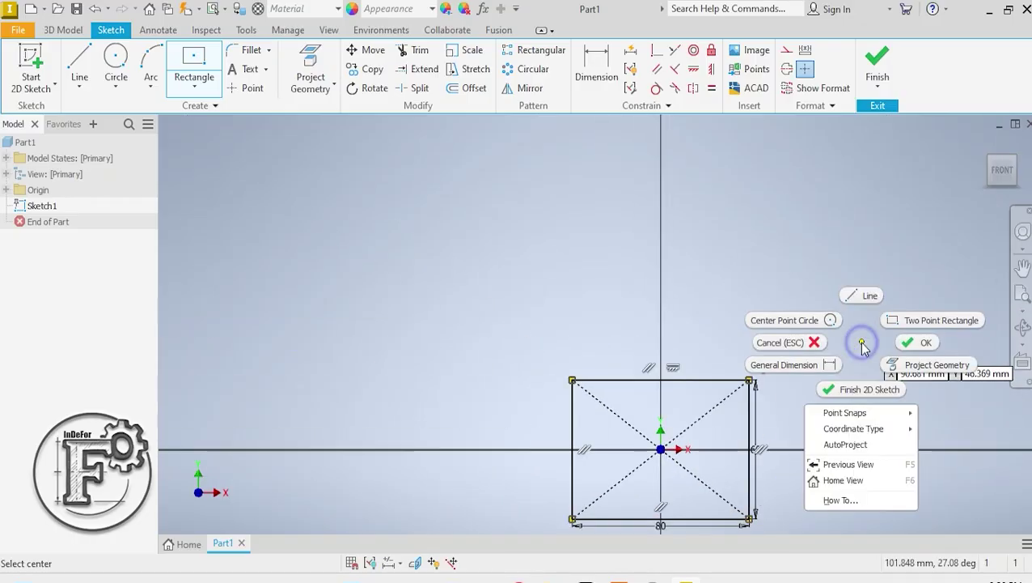
{"action": "left_click", "coordinate": [926, 342]}
Convert the upper edge of the 80 by 60 mm rectangle to construction geometry
{"action": "scroll", "coordinate": [834, 429], "scroll_direction": "up", "scroll_amount": 3}
{"action": "scroll", "coordinate": [818, 453], "scroll_direction": "down", "scroll_amount": 3}
{"action": "middle_click_drag", "start_coordinate": [799, 477], "coordinate": [749, 400]}
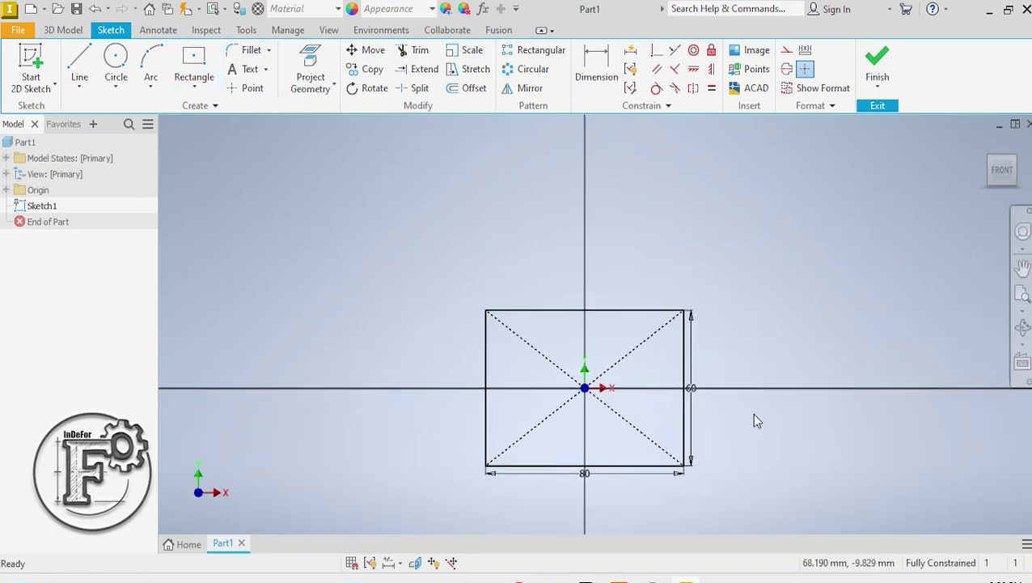
{"action": "right_click", "coordinate": [638, 311]}
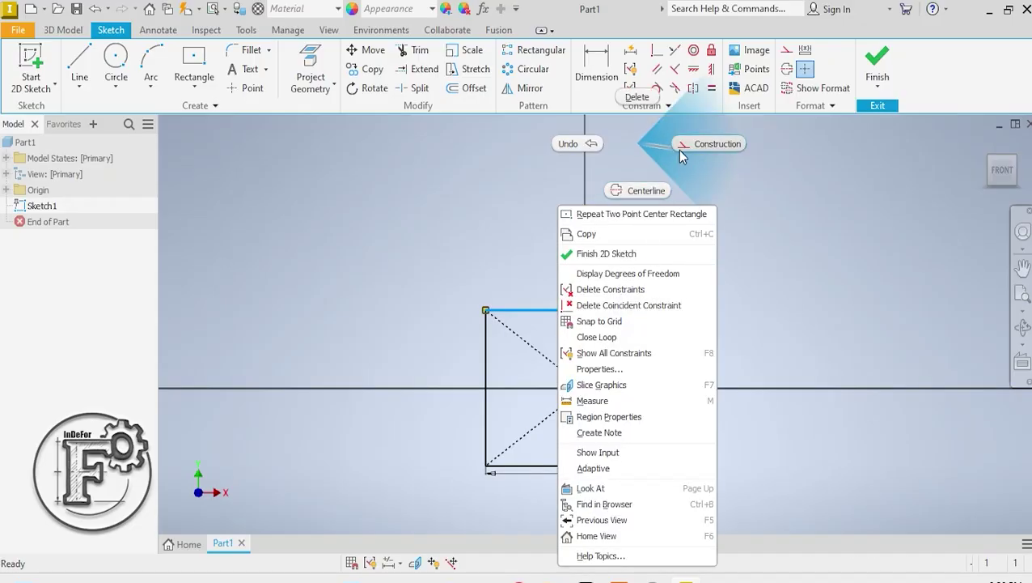
{"action": "left_click", "coordinate": [711, 145]}
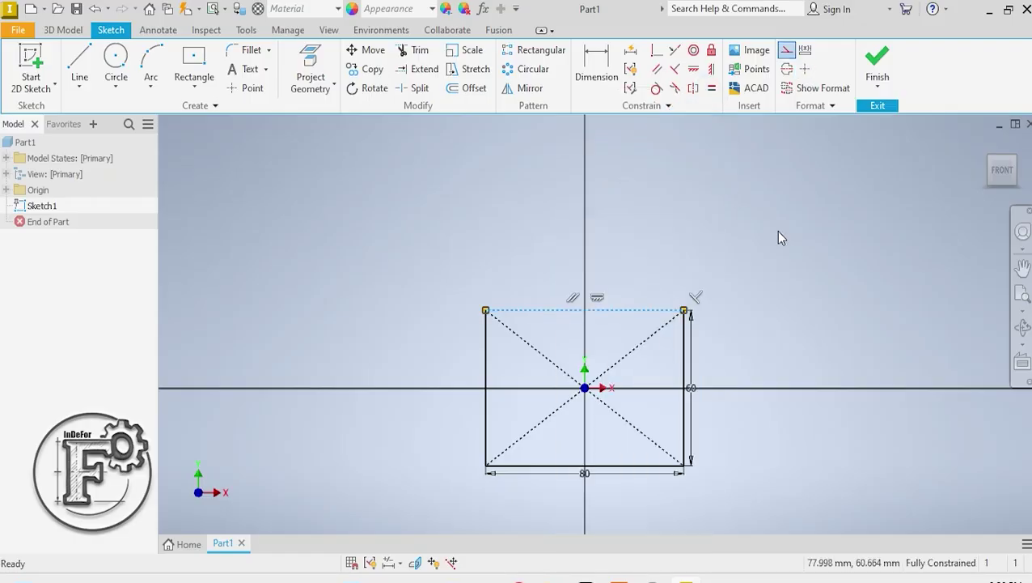
Recheck the PDF drawing, and sketch a narrow upright two-point rectangle about 21 by 92 mm above the base, just right of the vertical axis
{"action": "scroll", "coordinate": [620, 173], "scroll_direction": "down", "scroll_amount": 2}
{"action": "scroll", "coordinate": [619, 173], "scroll_direction": "up", "scroll_amount": 3}
{"action": "scroll", "coordinate": [620, 174], "scroll_direction": "down", "scroll_amount": 2}
{"action": "middle_click_drag", "start_coordinate": [619, 174], "coordinate": [578, 270]}
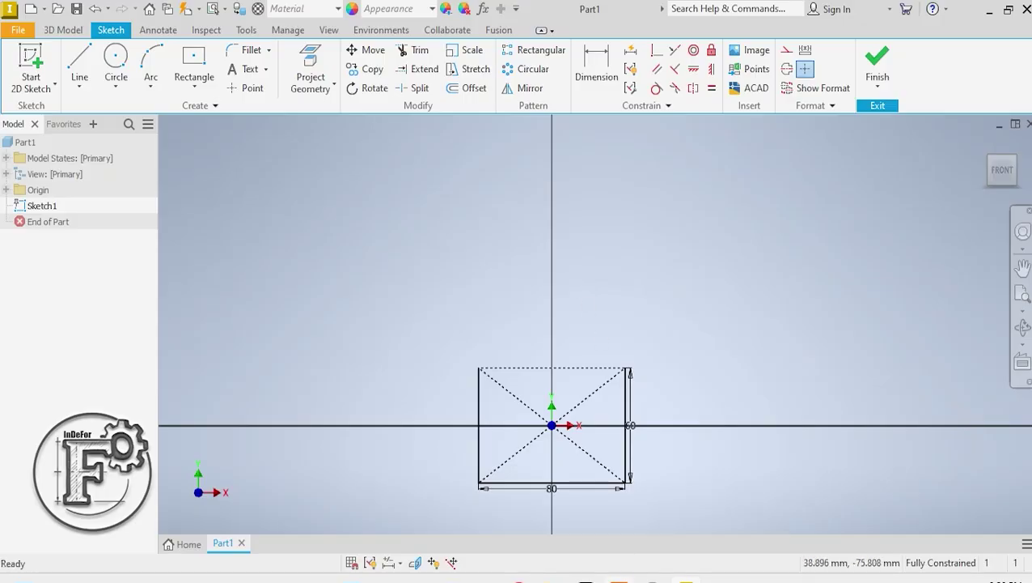
{"action": "left_click", "coordinate": [620, 579]}
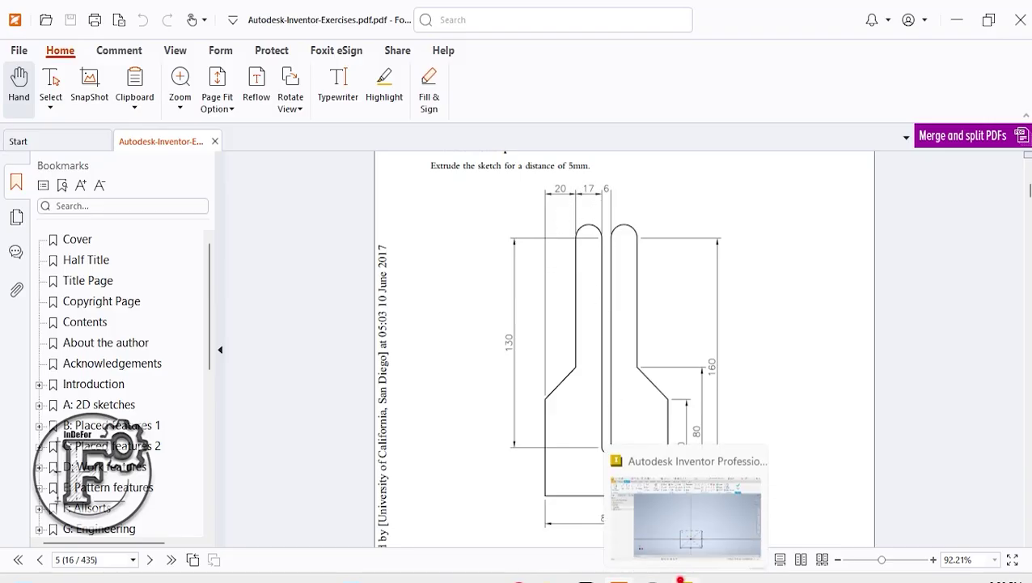
{"action": "left_click", "coordinate": [682, 580]}
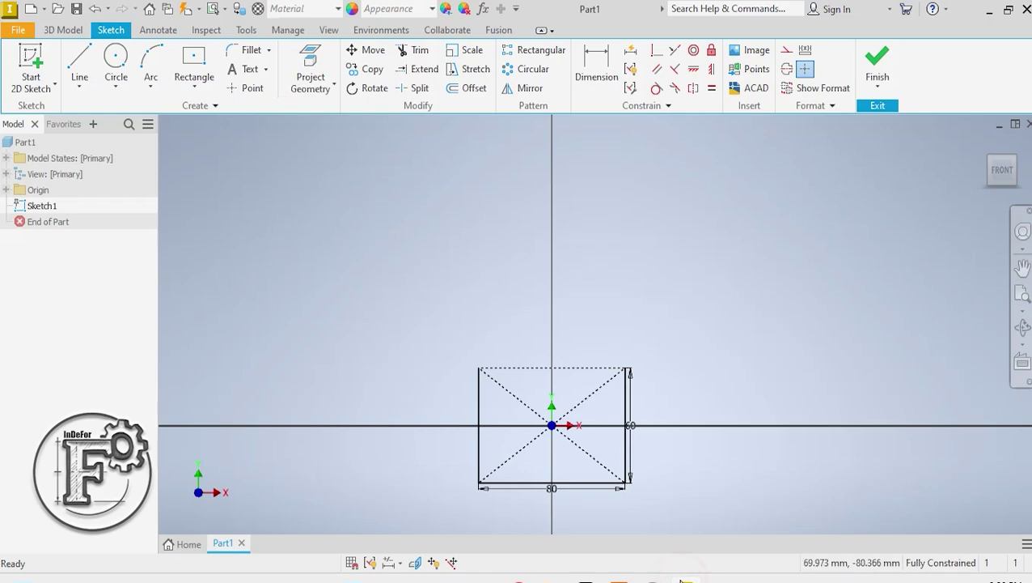
{"action": "left_click", "coordinate": [194, 84]}
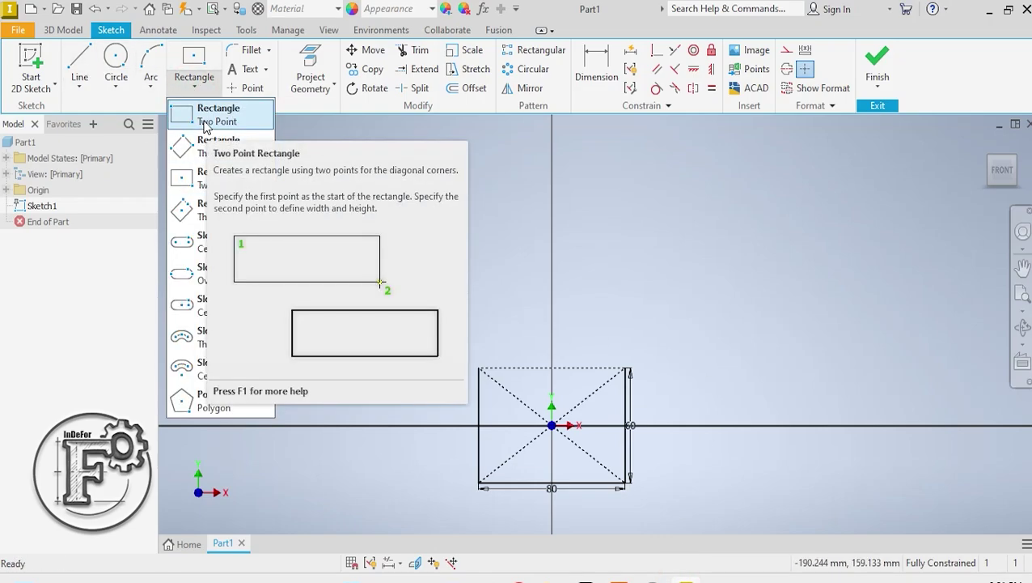
{"action": "left_click", "coordinate": [206, 121]}
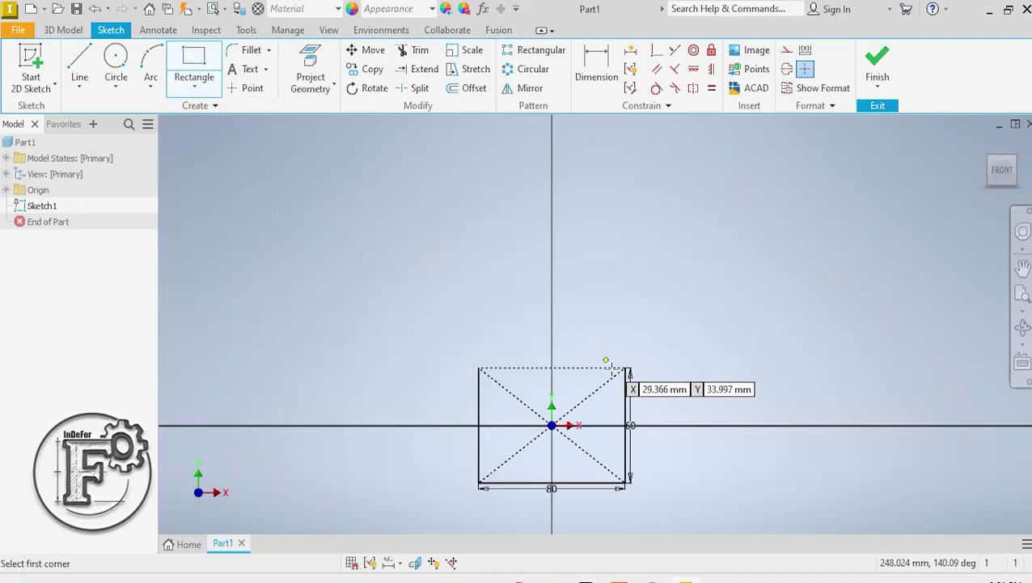
{"action": "left_click", "coordinate": [574, 341]}
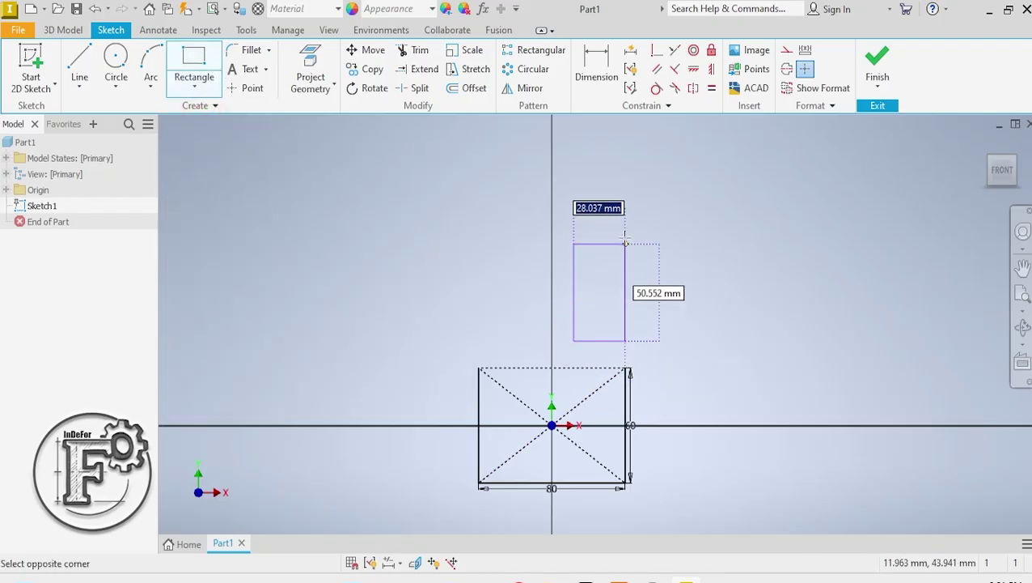
{"action": "left_click", "coordinate": [611, 165]}
{"action": "right_click", "coordinate": [684, 157]}
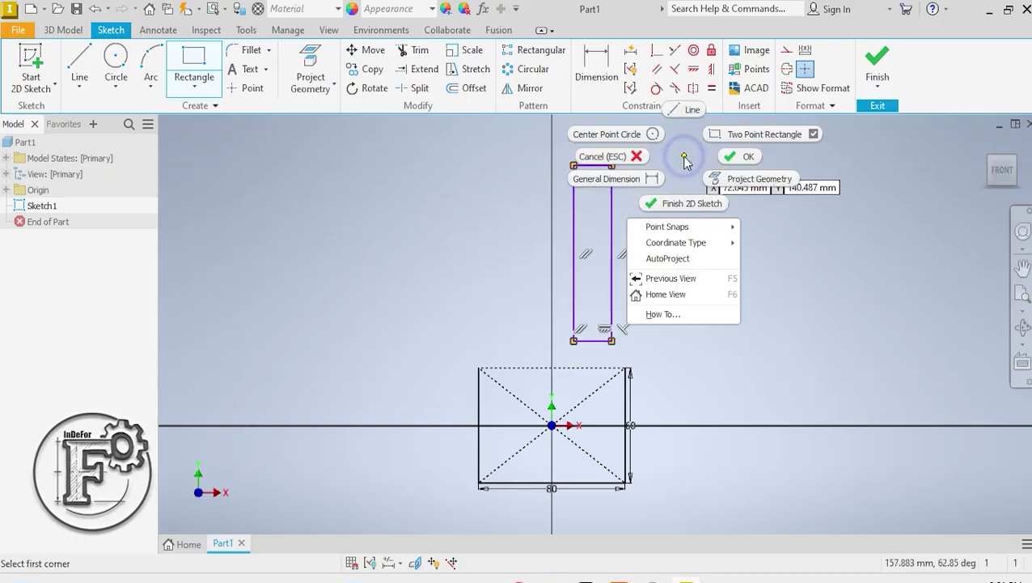
{"action": "left_click", "coordinate": [733, 159]}
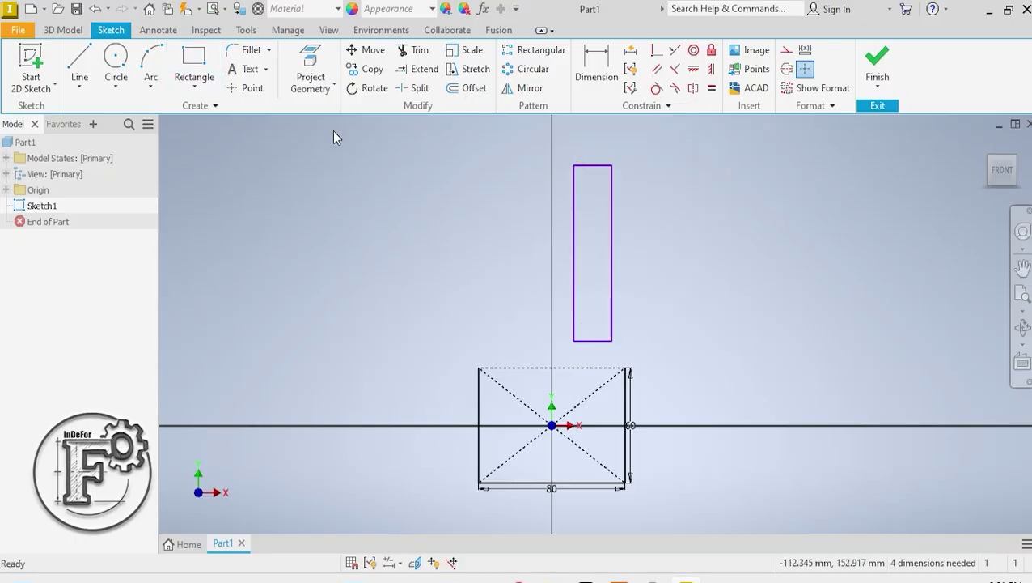
Dimension the narrow rectangle's width and set it to 17 mm
{"action": "left_click", "coordinate": [595, 66]}
{"action": "left_click", "coordinate": [574, 206]}
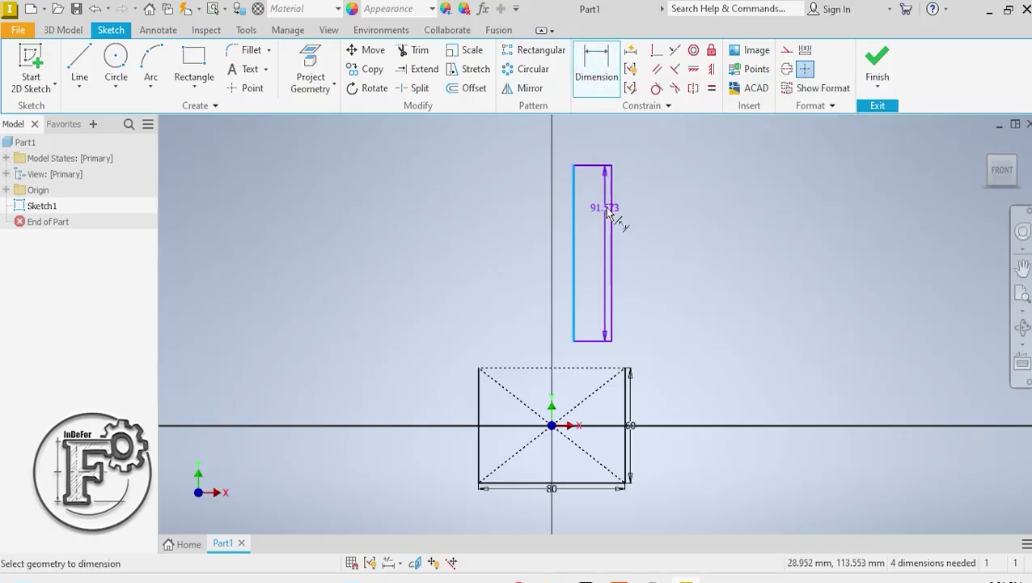
{"action": "left_click", "coordinate": [612, 212]}
{"action": "left_click", "coordinate": [657, 143]}
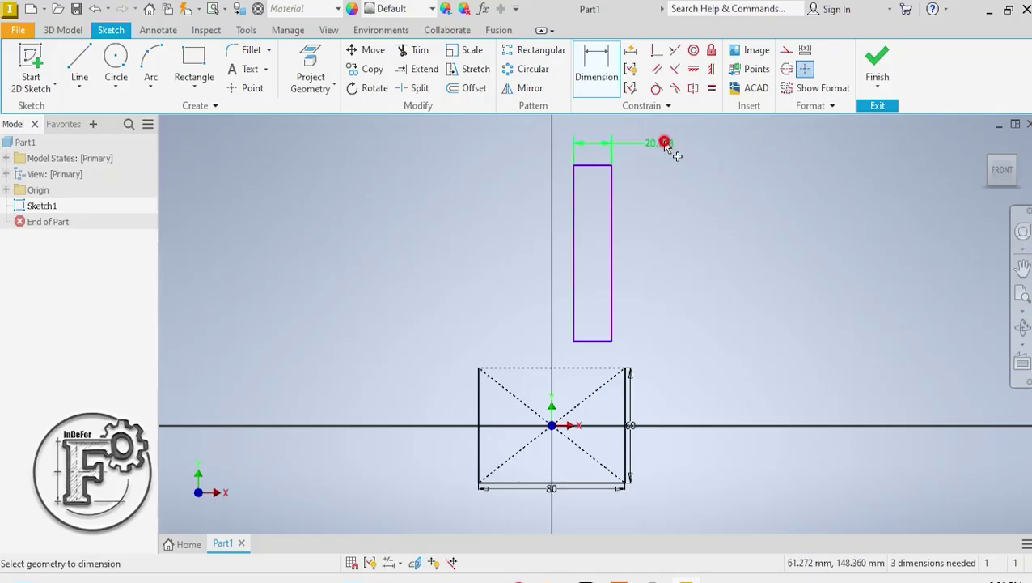
{"action": "left_click", "coordinate": [662, 143]}
{"action": "type", "text": "'"}
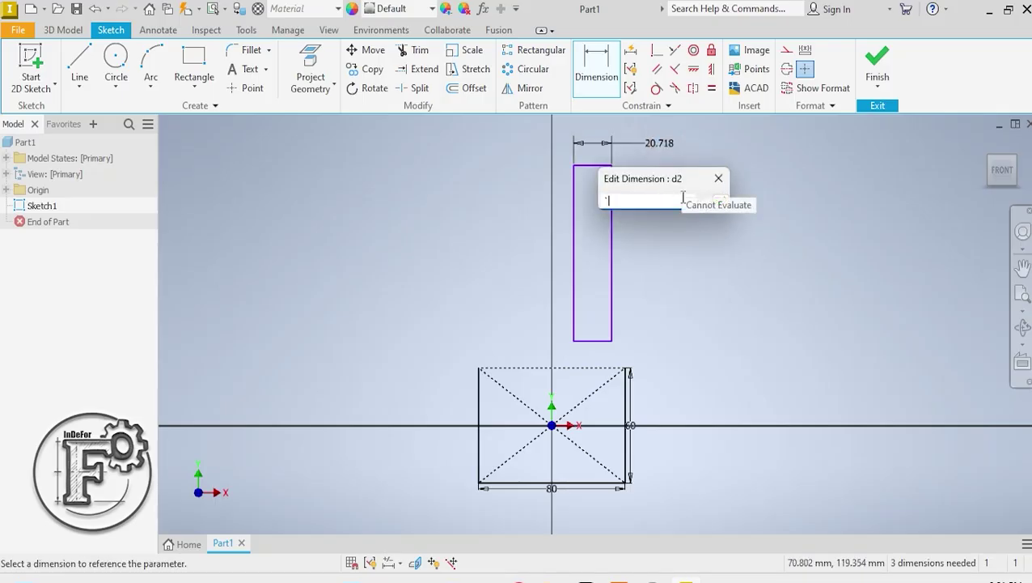
{"action": "type", "text": "1"}
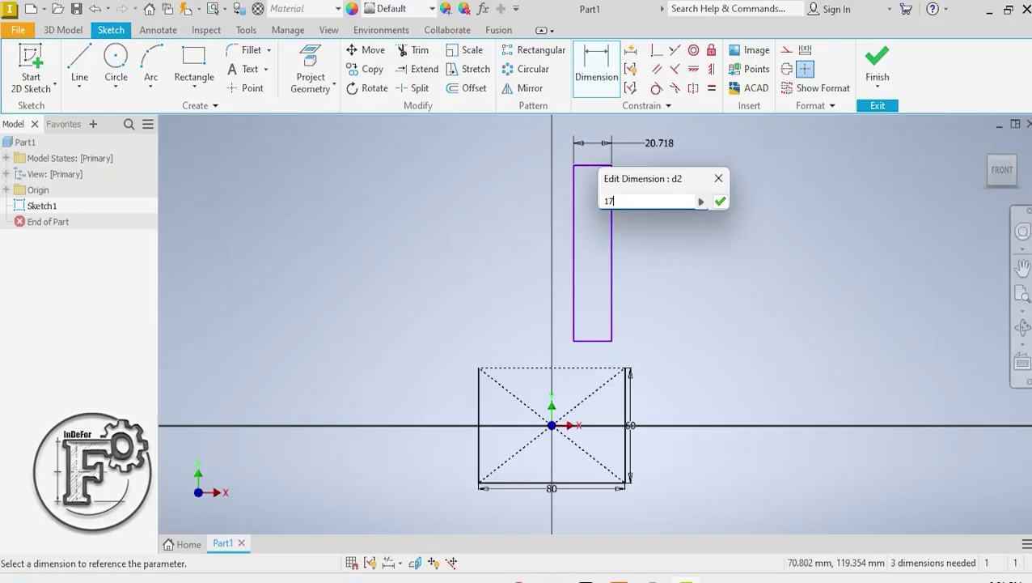
{"action": "type", "text": "7"}
{"action": "key", "text": "Return"}
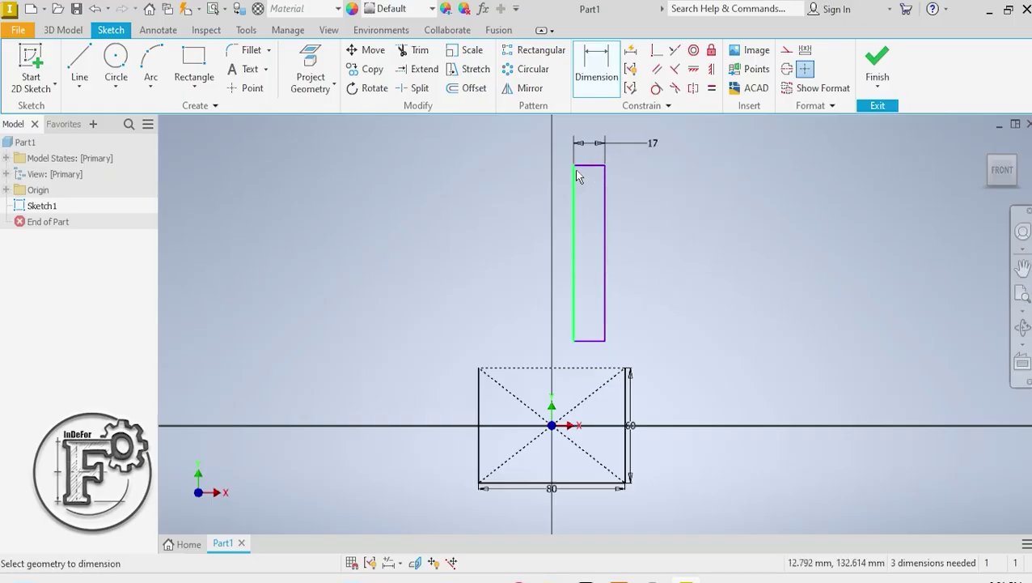
Dimension the narrow rectangle's top edge from the base's bottom edge and set the distance to 160 mm
{"action": "left_click", "coordinate": [599, 166]}
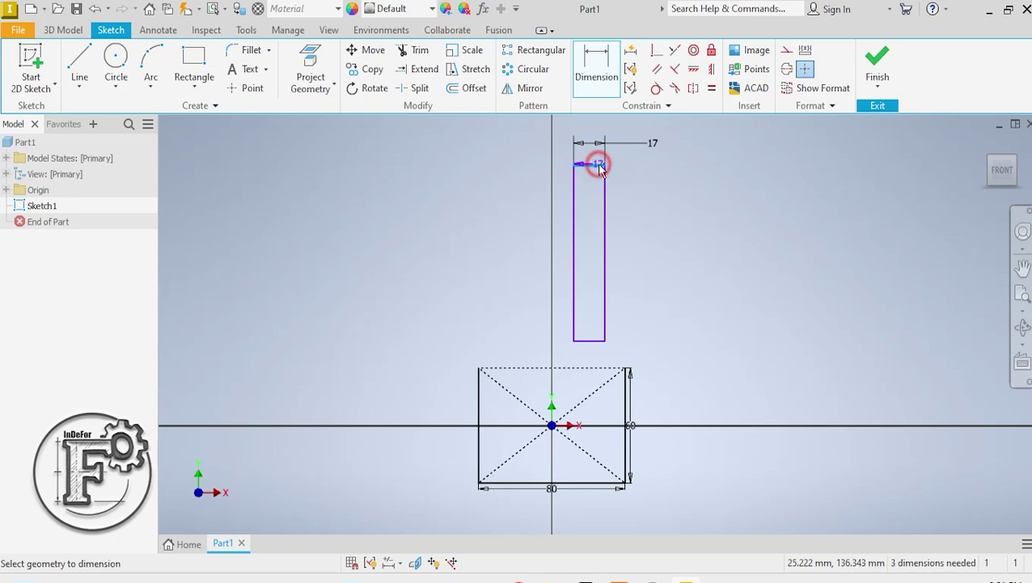
{"action": "left_click", "coordinate": [599, 484]}
{"action": "left_click", "coordinate": [696, 354]}
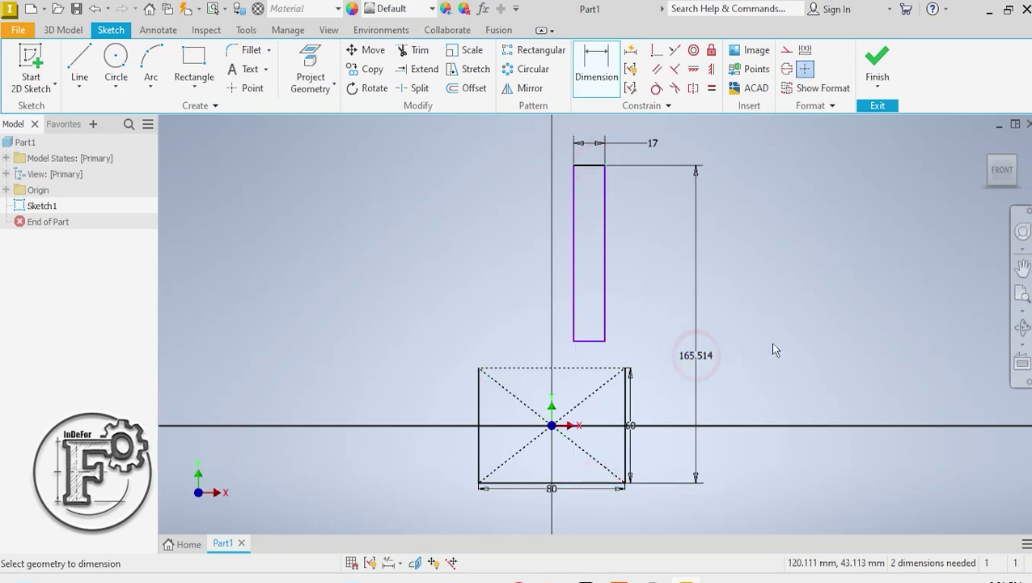
{"action": "double_click", "coordinate": [702, 354]}
{"action": "type", "text": "160"}
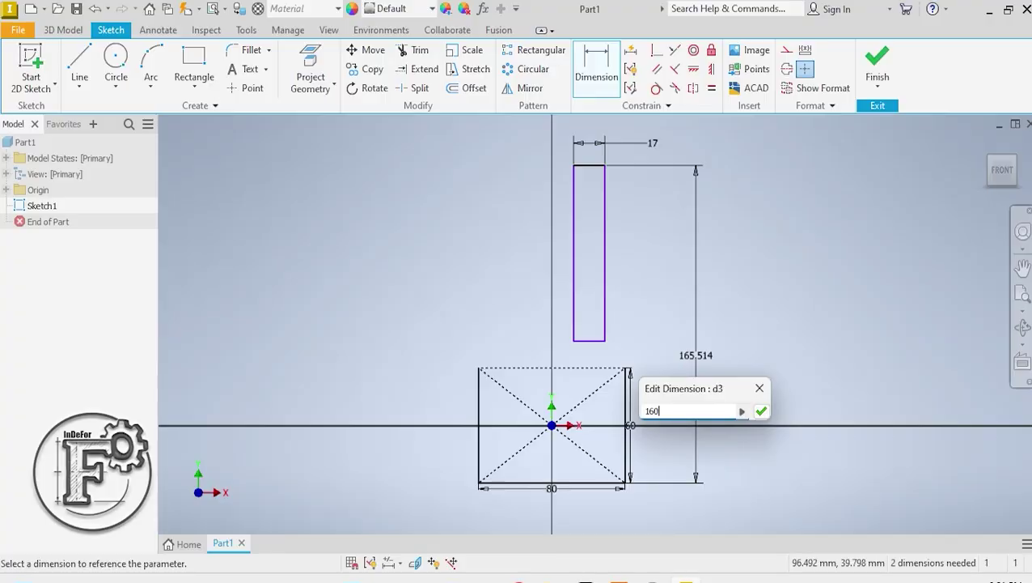
{"action": "key", "text": "Return"}
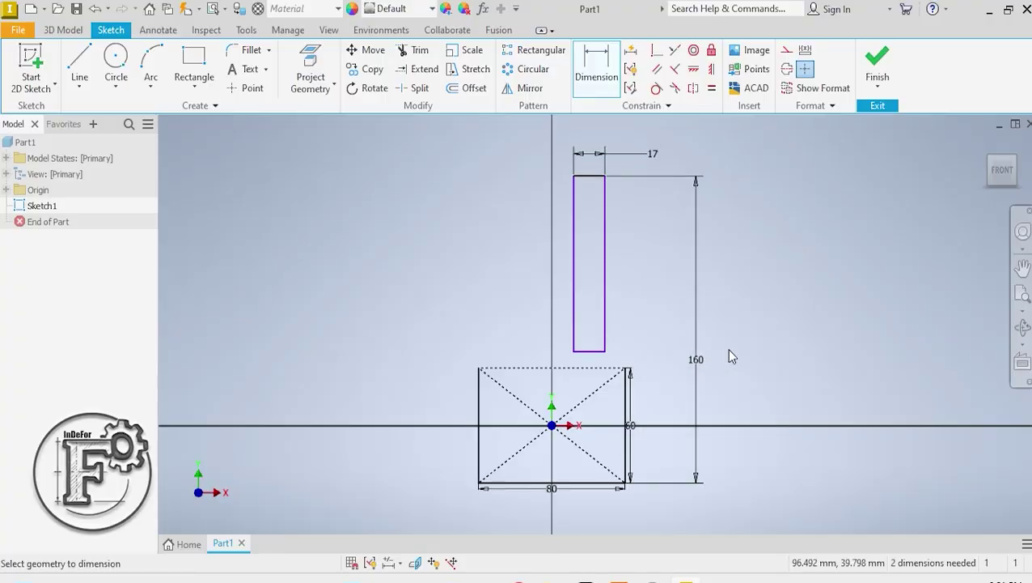
Dimension the narrow rectangle's bottom edge from the base's bottom edge and set the distance to 80 mm
{"action": "left_click", "coordinate": [729, 353]}
{"action": "left_click", "coordinate": [598, 352]}
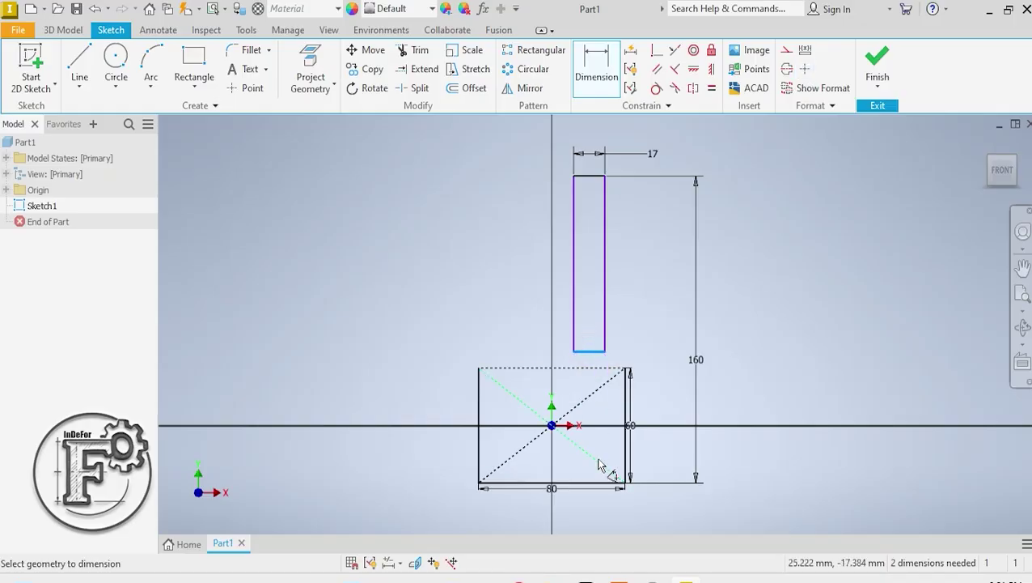
{"action": "left_click", "coordinate": [600, 483]}
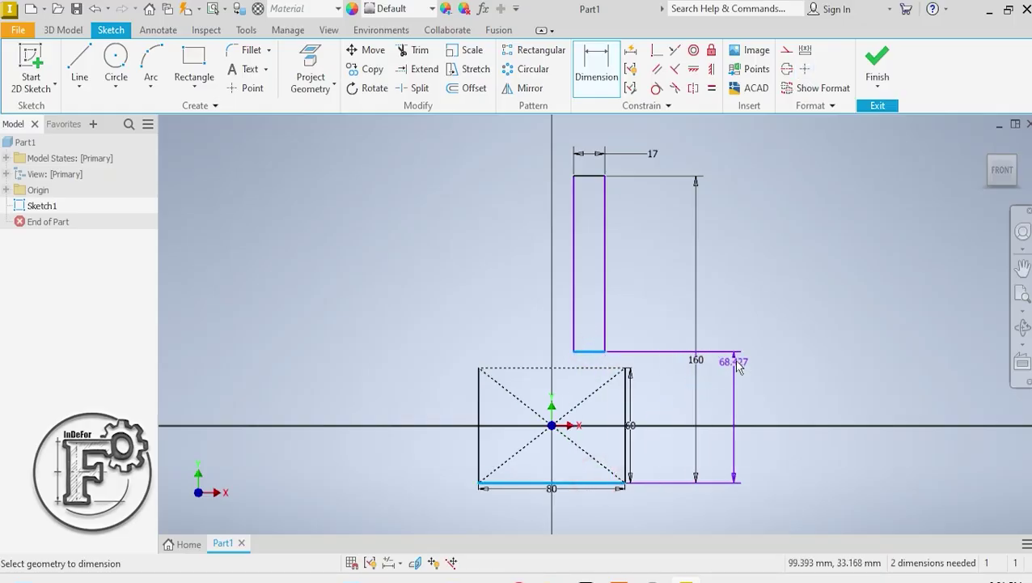
{"action": "left_click", "coordinate": [736, 308]}
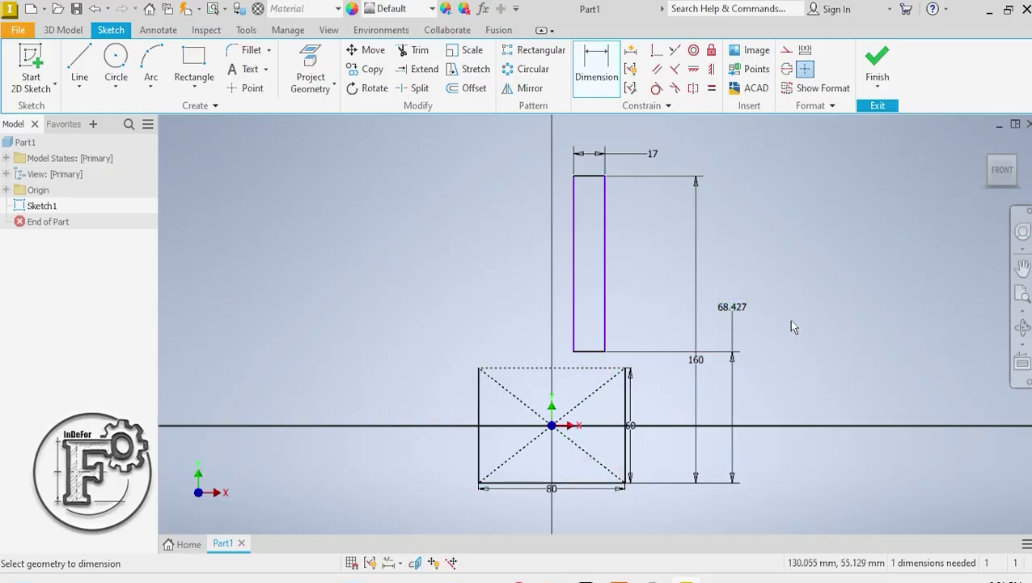
{"action": "left_click", "coordinate": [732, 310]}
{"action": "type", "text": "80"}
{"action": "key", "text": "Return"}
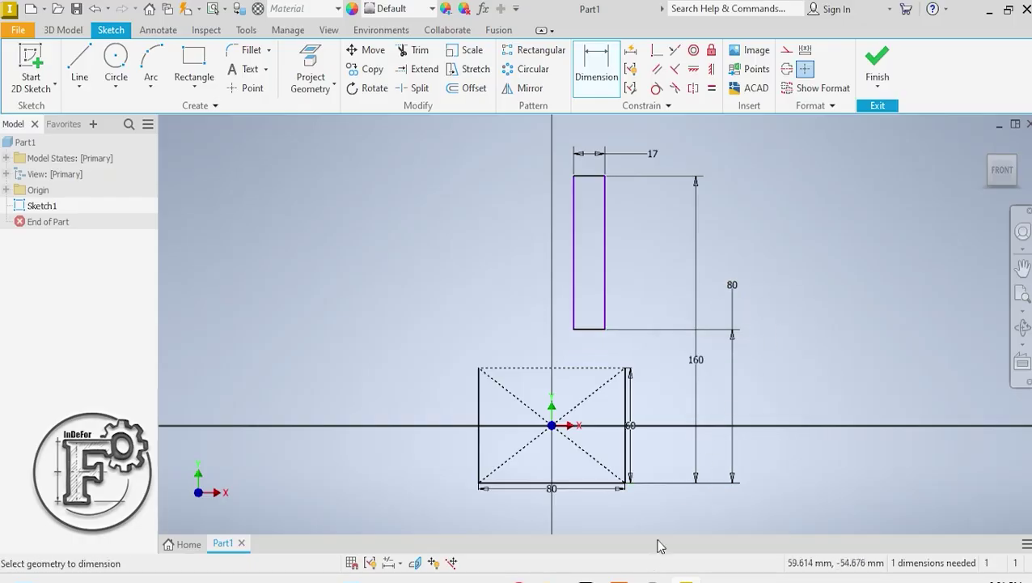
Recheck the PDF drawing, then dimension the narrow rectangle's right edge from the base's right edge and set the distance to 20 mm
{"action": "left_click", "coordinate": [619, 579]}
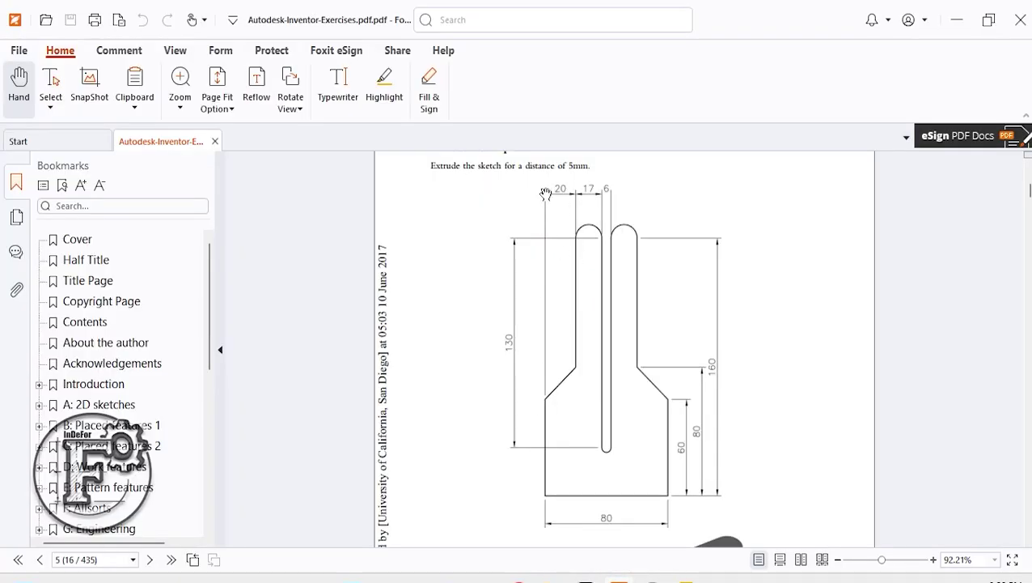
{"action": "left_click", "coordinate": [955, 20]}
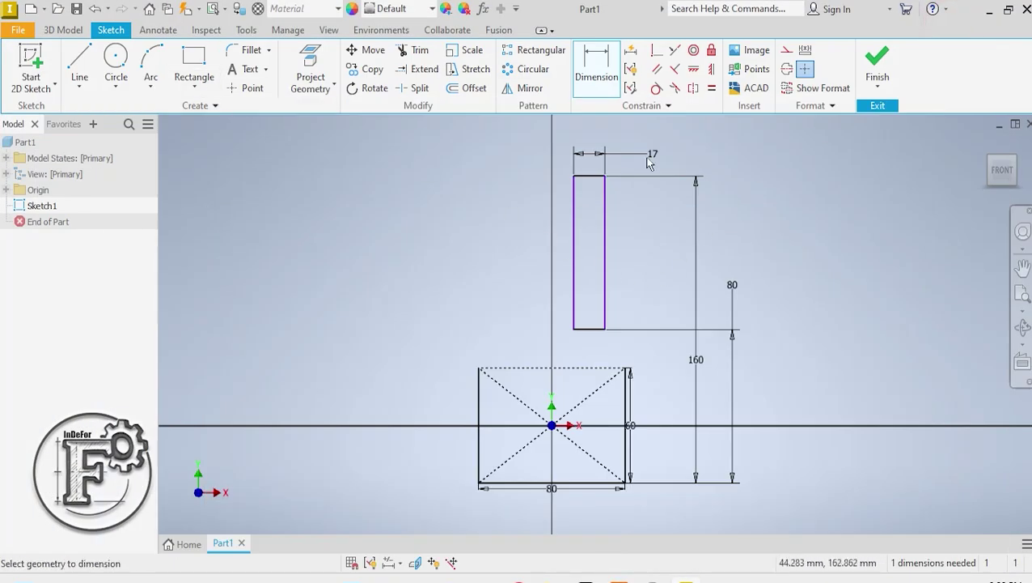
{"action": "left_click", "coordinate": [605, 267]}
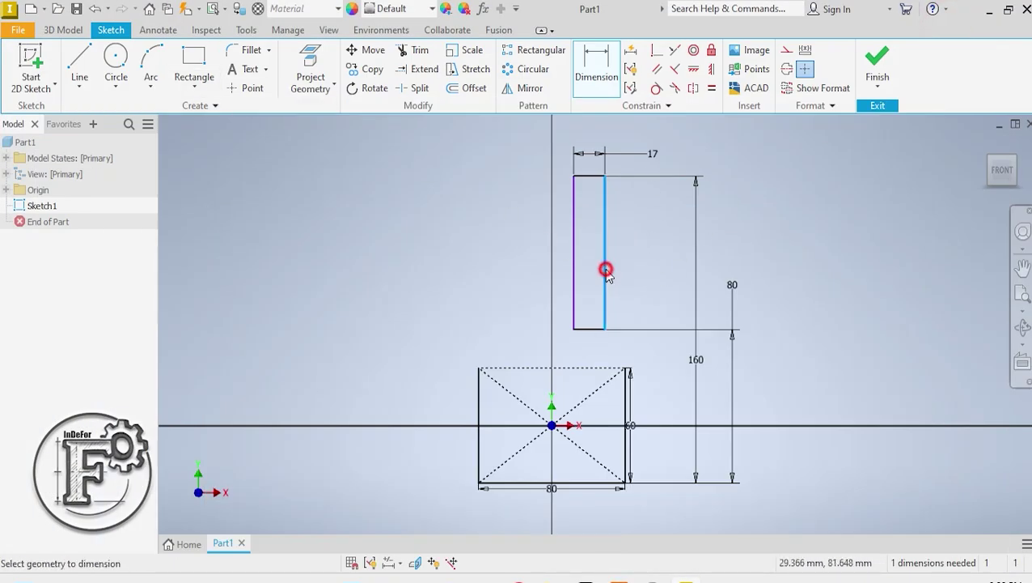
{"action": "left_click", "coordinate": [623, 396]}
{"action": "left_click", "coordinate": [670, 233]}
{"action": "double_click", "coordinate": [673, 234]}
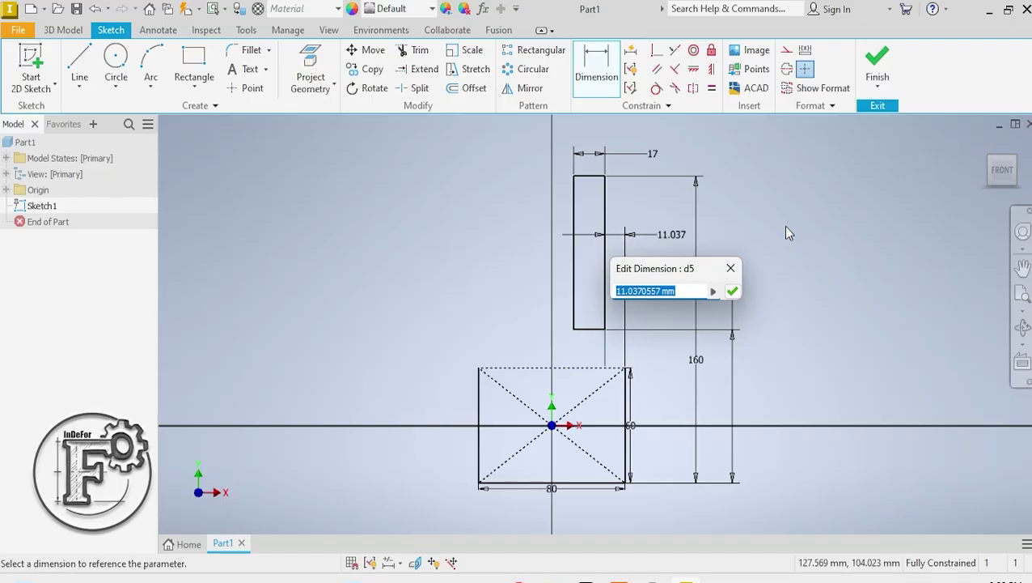
{"action": "left_click_drag", "start_coordinate": [693, 291], "coordinate": [594, 292]}
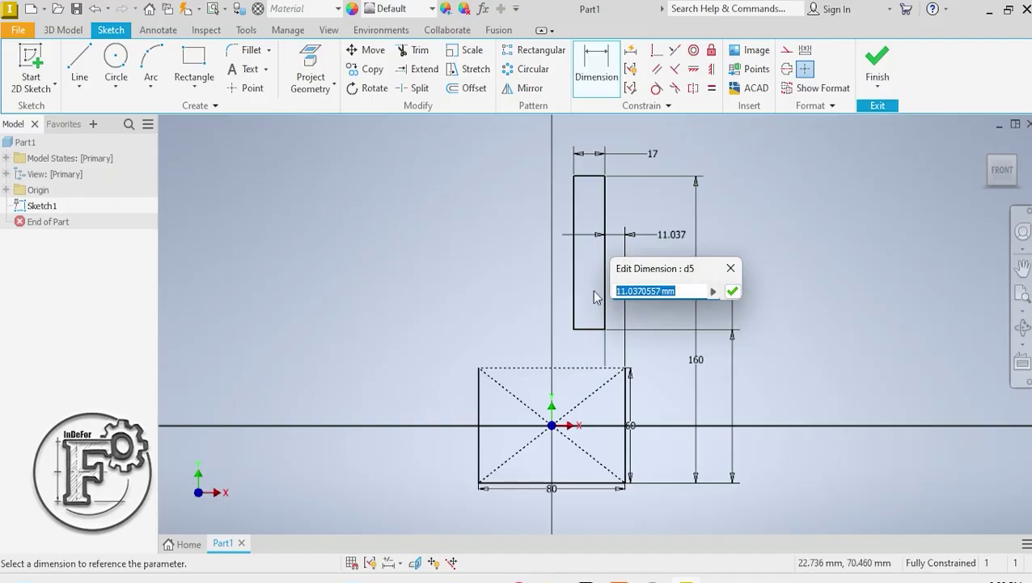
{"action": "type", "text": "20"}
{"action": "key", "text": "Return"}
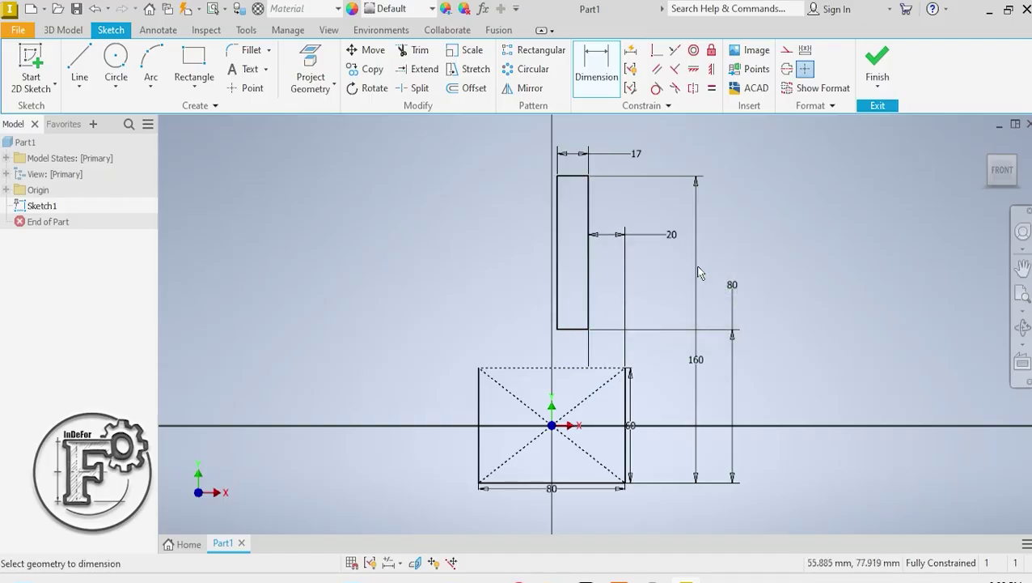
{"action": "right_click", "coordinate": [741, 194]}
{"action": "left_click", "coordinate": [789, 201]}
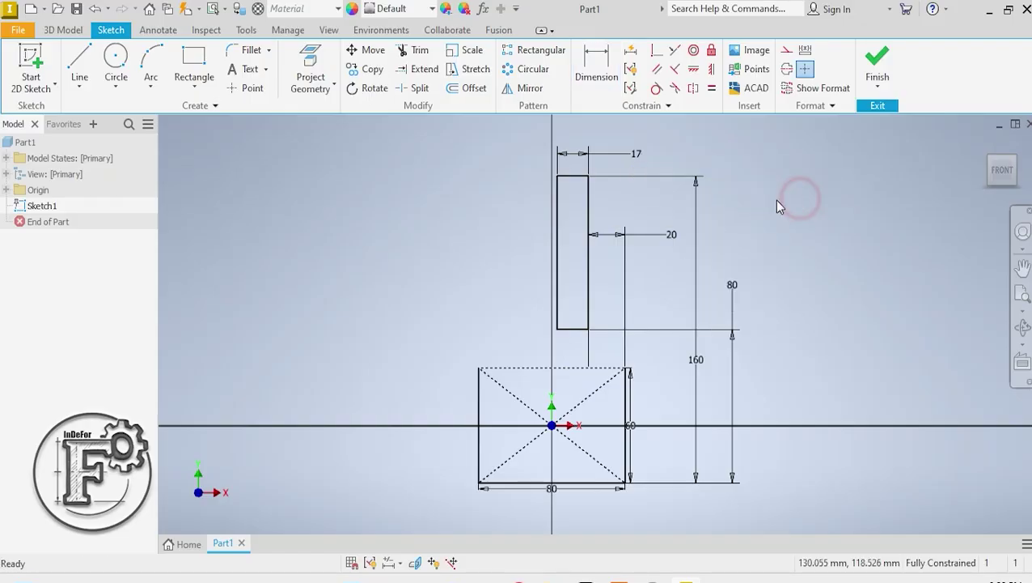
Convert the narrow rectangle's top and bottom edges to construction lines
{"action": "right_click", "coordinate": [577, 179]}
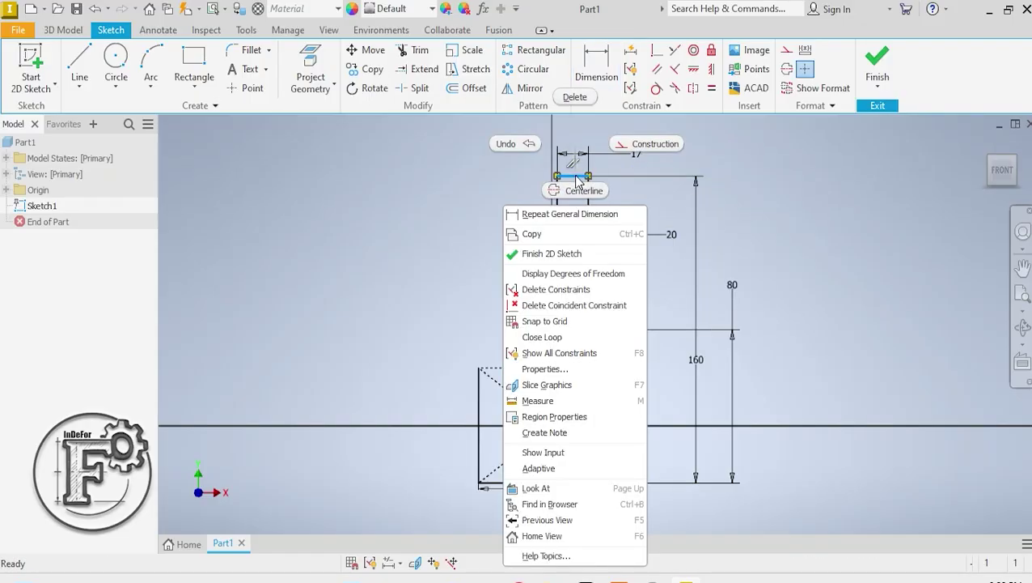
{"action": "left_click", "coordinate": [647, 147]}
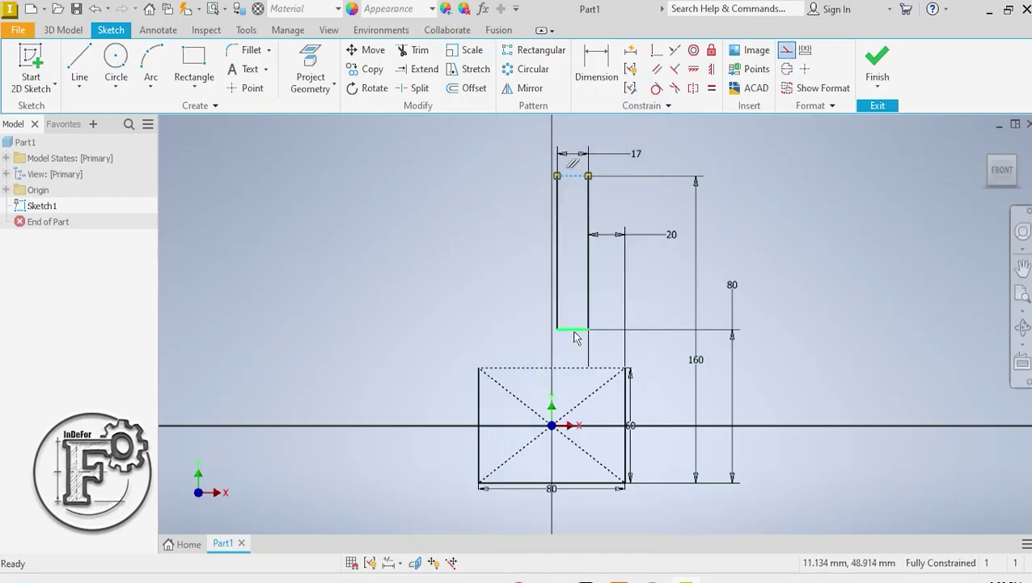
{"action": "right_click", "coordinate": [579, 125]}
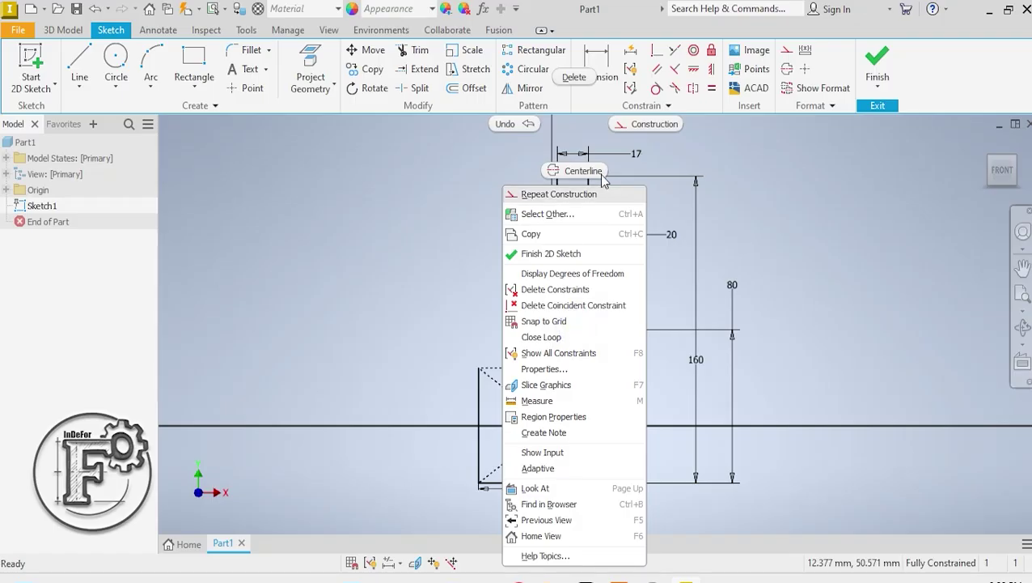
{"action": "left_click", "coordinate": [645, 125]}
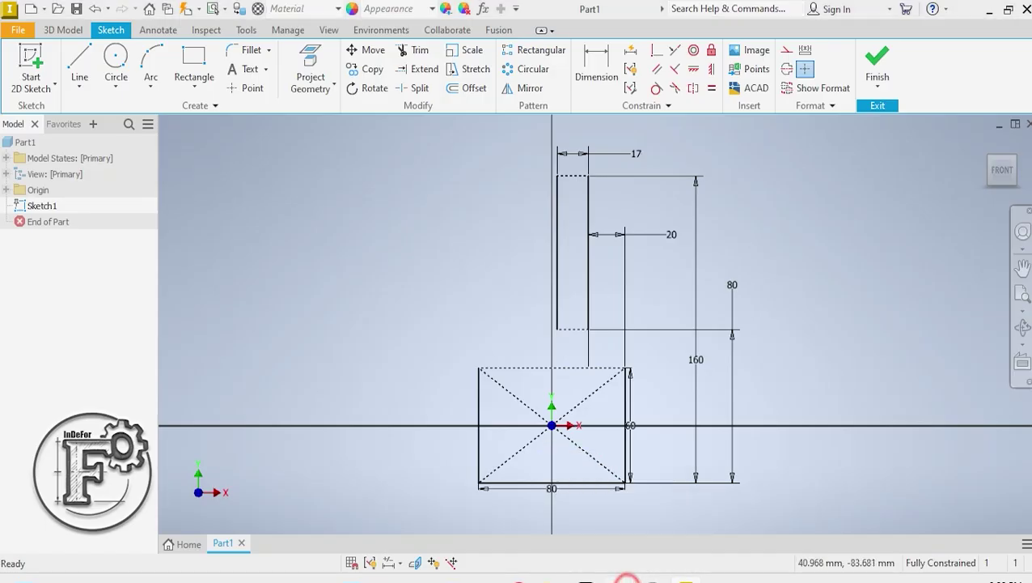
Check the PDF drawing again, and draw a sloped line from the base's top-right corner to the narrow rectangle's bottom-right corner
{"action": "left_click", "coordinate": [623, 579]}
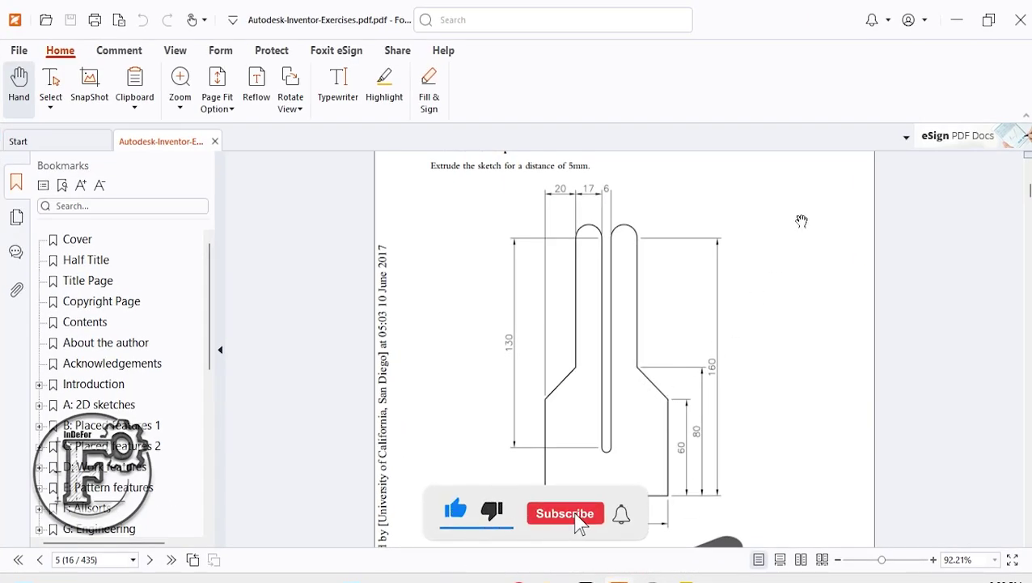
{"action": "left_click", "coordinate": [956, 21]}
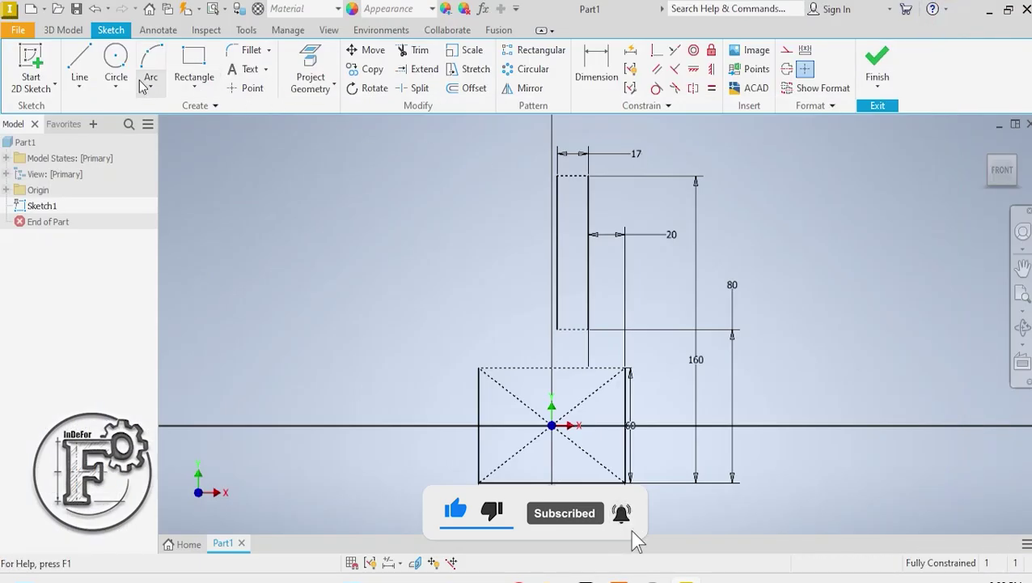
{"action": "left_click", "coordinate": [85, 63]}
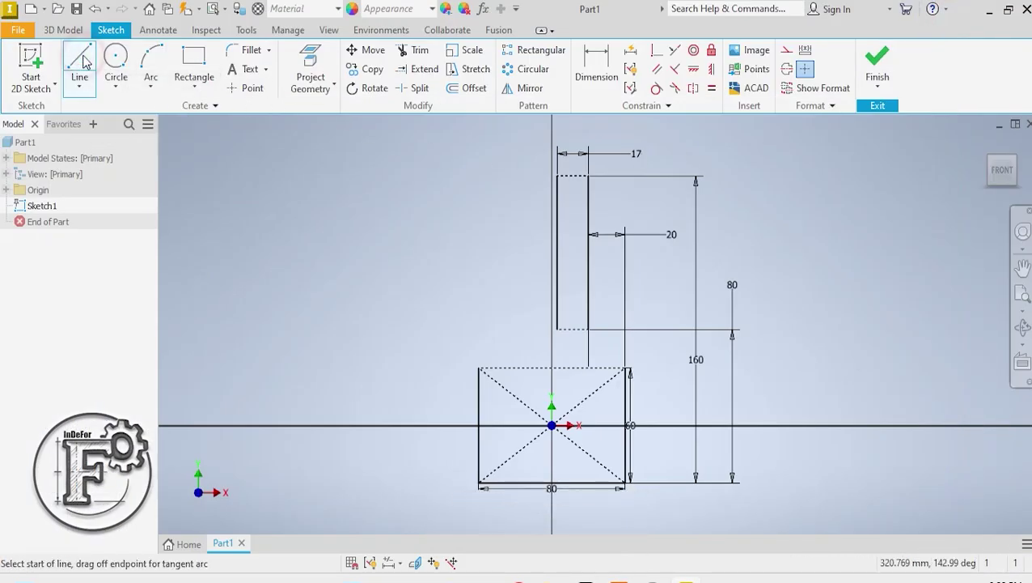
{"action": "scroll", "coordinate": [633, 377], "scroll_direction": "up", "scroll_amount": 6}
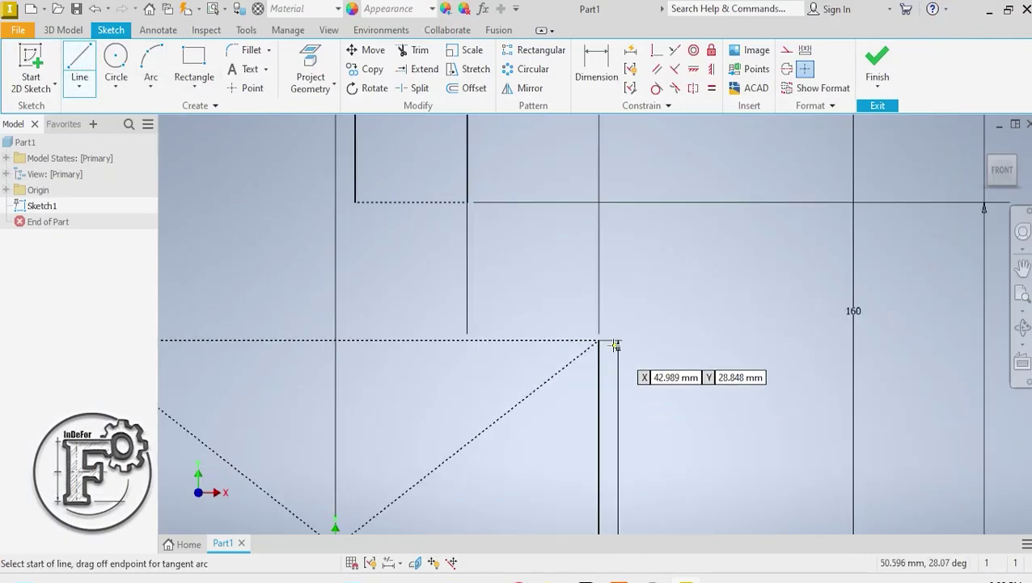
{"action": "left_click", "coordinate": [599, 341]}
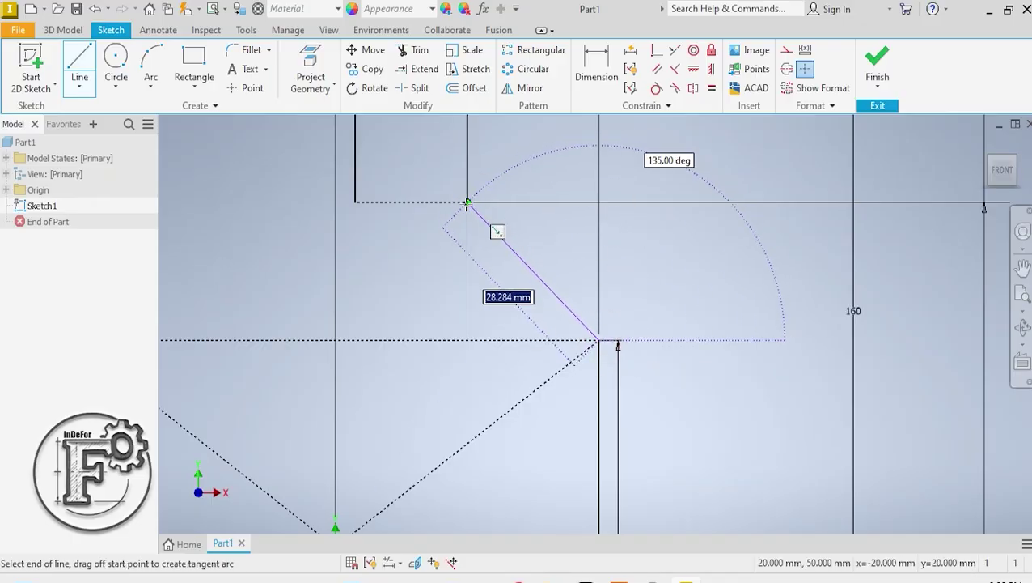
{"action": "left_click", "coordinate": [467, 202]}
{"action": "right_click", "coordinate": [485, 180]}
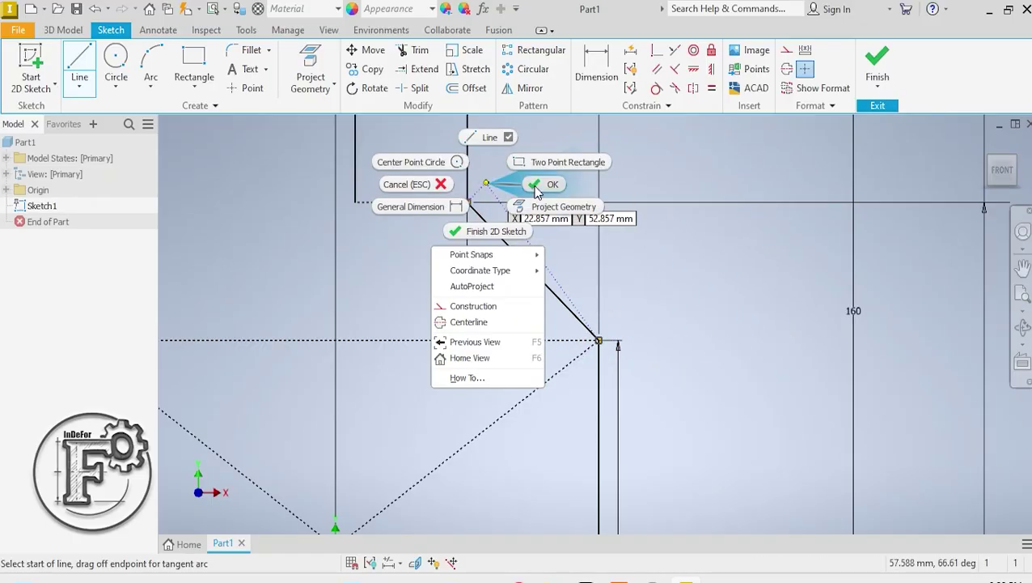
{"action": "left_click", "coordinate": [538, 183]}
Draw a center point arc over the narrow rectangle's top edge, centred on its midpoint and joining its two upper corners
{"action": "scroll", "coordinate": [530, 188], "scroll_direction": "down", "scroll_amount": 4}
{"action": "scroll", "coordinate": [522, 181], "scroll_direction": "up", "scroll_amount": 3}
{"action": "scroll", "coordinate": [523, 178], "scroll_direction": "down", "scroll_amount": 3}
{"action": "middle_click_drag", "start_coordinate": [525, 178], "coordinate": [585, 433]}
{"action": "scroll", "coordinate": [554, 243], "scroll_direction": "up", "scroll_amount": 5}
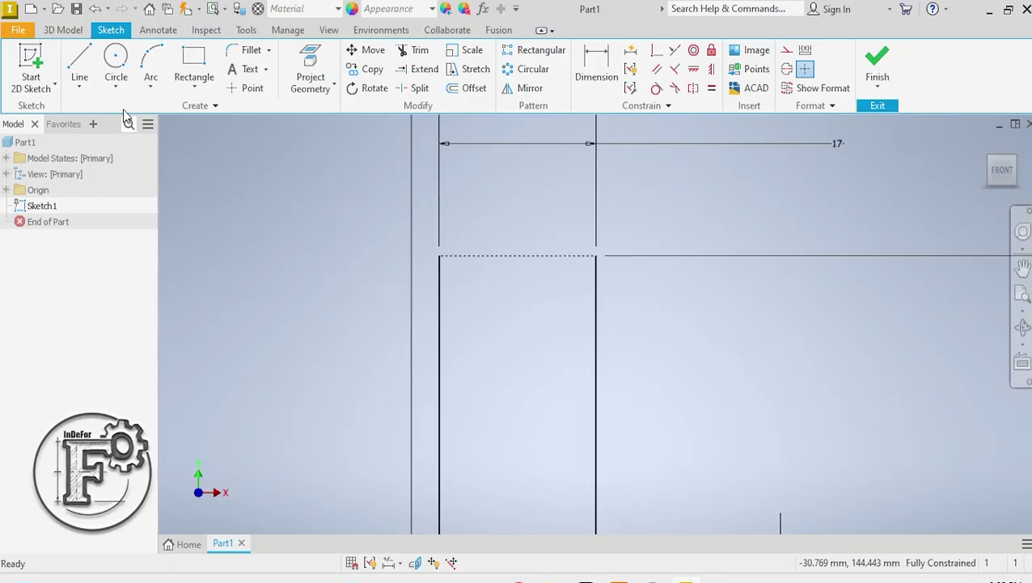
{"action": "left_click", "coordinate": [151, 86]}
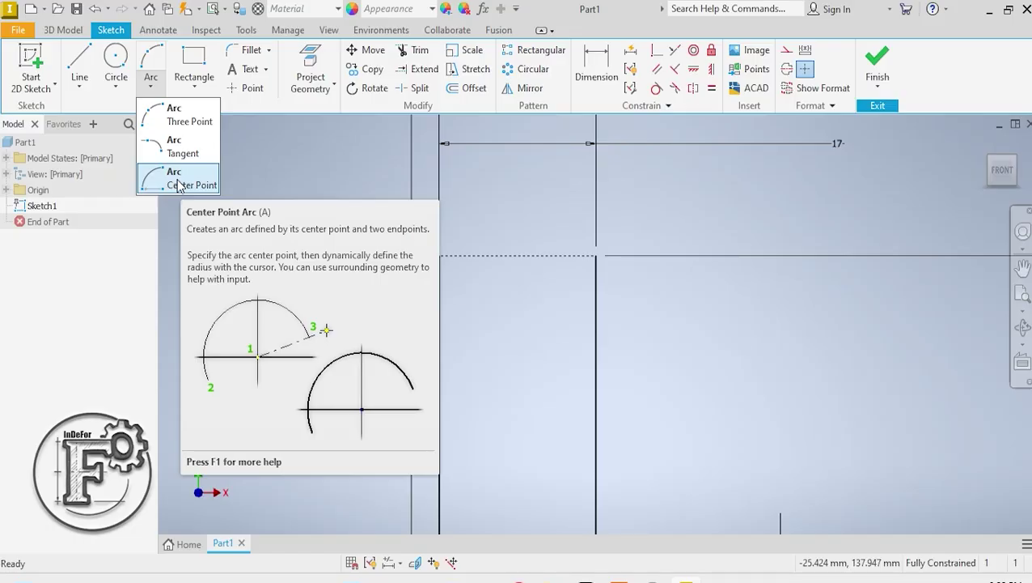
{"action": "left_click", "coordinate": [178, 186]}
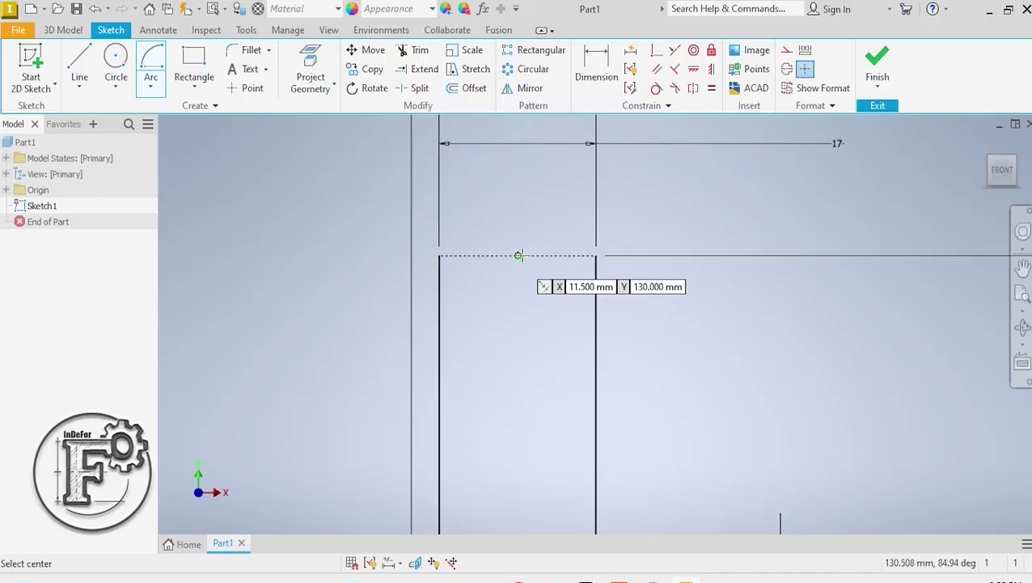
{"action": "left_click", "coordinate": [517, 256]}
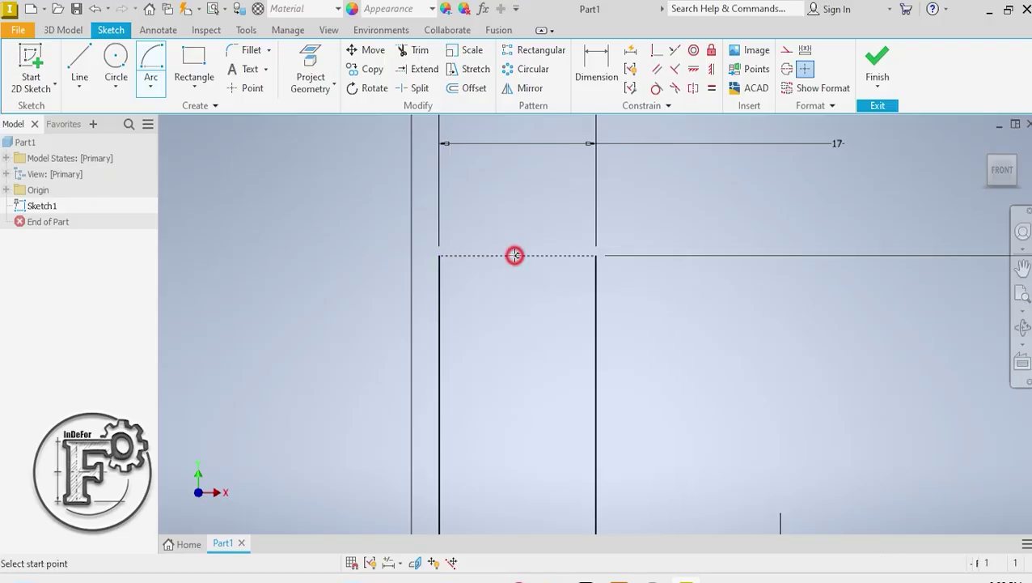
{"action": "left_click", "coordinate": [439, 256]}
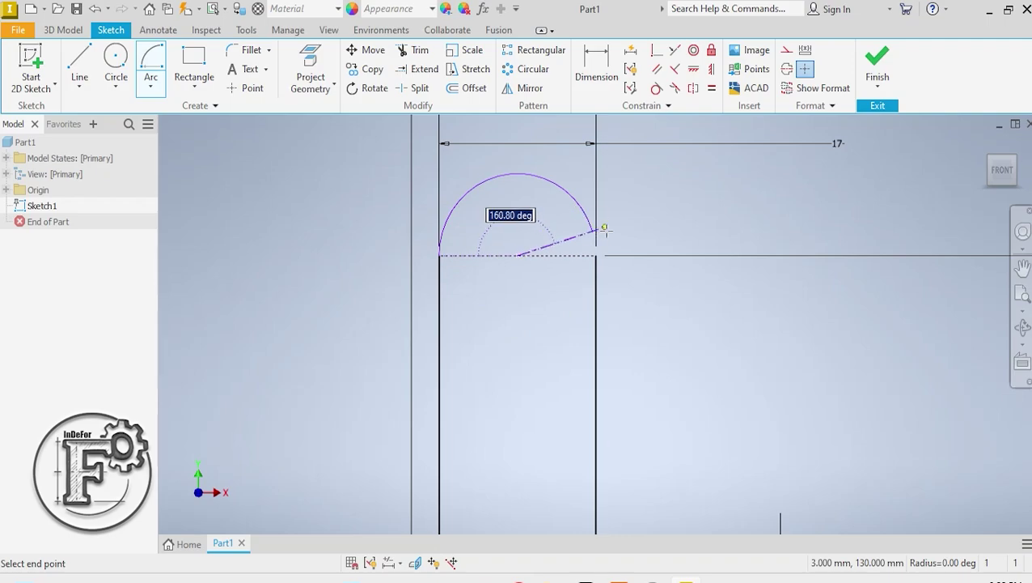
{"action": "left_click", "coordinate": [596, 256]}
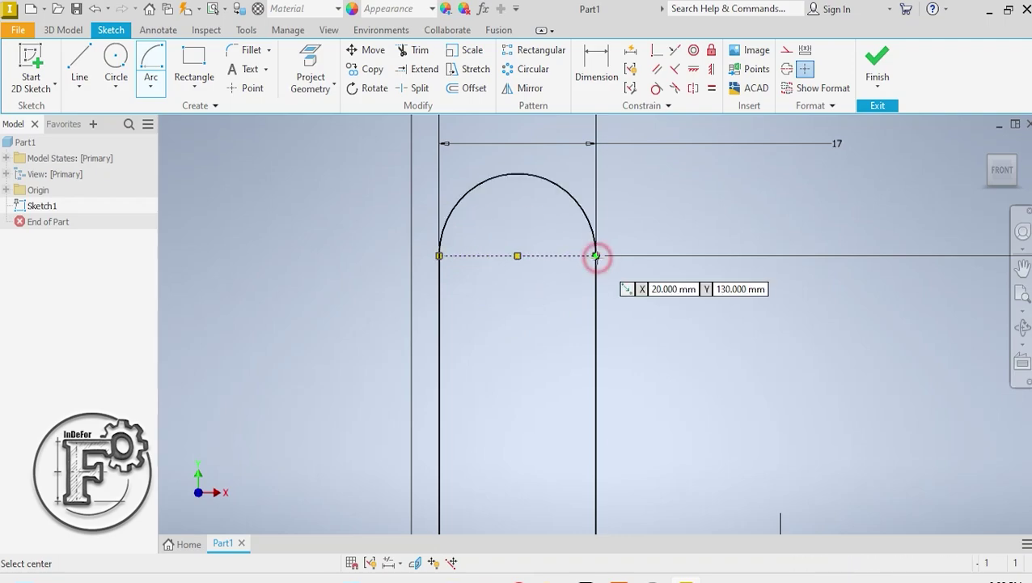
{"action": "right_click", "coordinate": [631, 209]}
{"action": "left_click", "coordinate": [684, 209]}
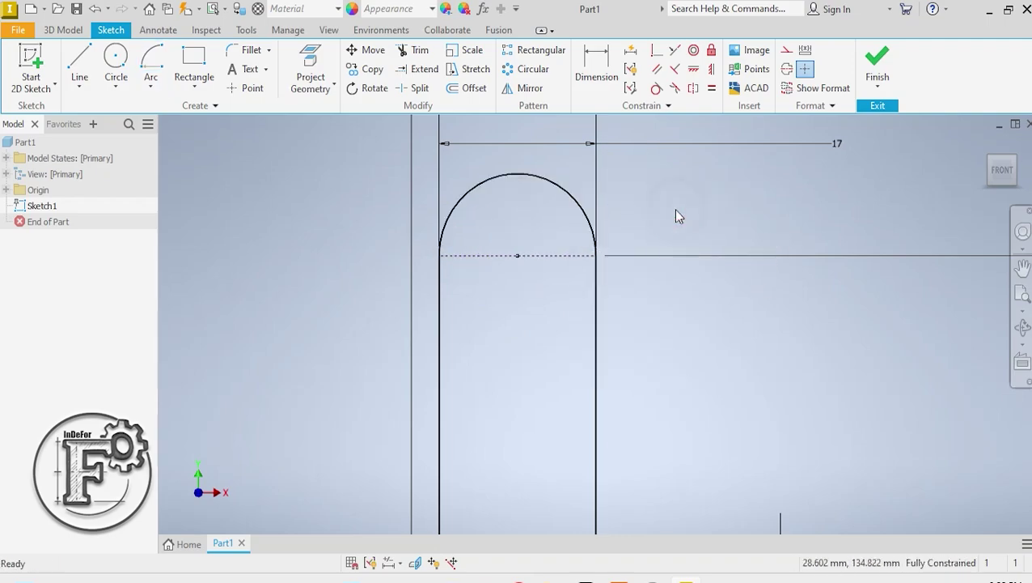
Check the slot width in the PDF drawing, and sketch a 6 mm diameter circle centred on the origin
{"action": "scroll", "coordinate": [673, 209], "scroll_direction": "up", "scroll_amount": 4}
{"action": "scroll", "coordinate": [673, 388], "scroll_direction": "down", "scroll_amount": 3}
{"action": "scroll", "coordinate": [674, 390], "scroll_direction": "up", "scroll_amount": 3}
{"action": "middle_click_drag", "start_coordinate": [678, 397], "coordinate": [638, 250]}
{"action": "scroll", "coordinate": [631, 356], "scroll_direction": "down", "scroll_amount": 3}
{"action": "scroll", "coordinate": [582, 438], "scroll_direction": "up", "scroll_amount": 3}
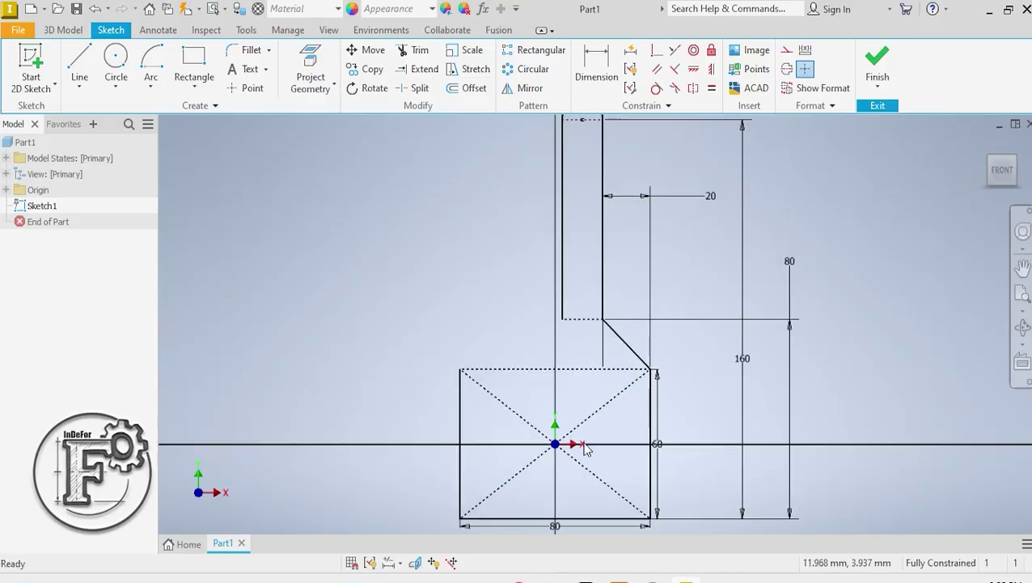
{"action": "scroll", "coordinate": [572, 486], "scroll_direction": "down", "scroll_amount": 1}
{"action": "middle_click_drag", "start_coordinate": [571, 487], "coordinate": [569, 450]}
{"action": "scroll", "coordinate": [568, 449], "scroll_direction": "down", "scroll_amount": 4}
{"action": "left_click", "coordinate": [595, 479]}
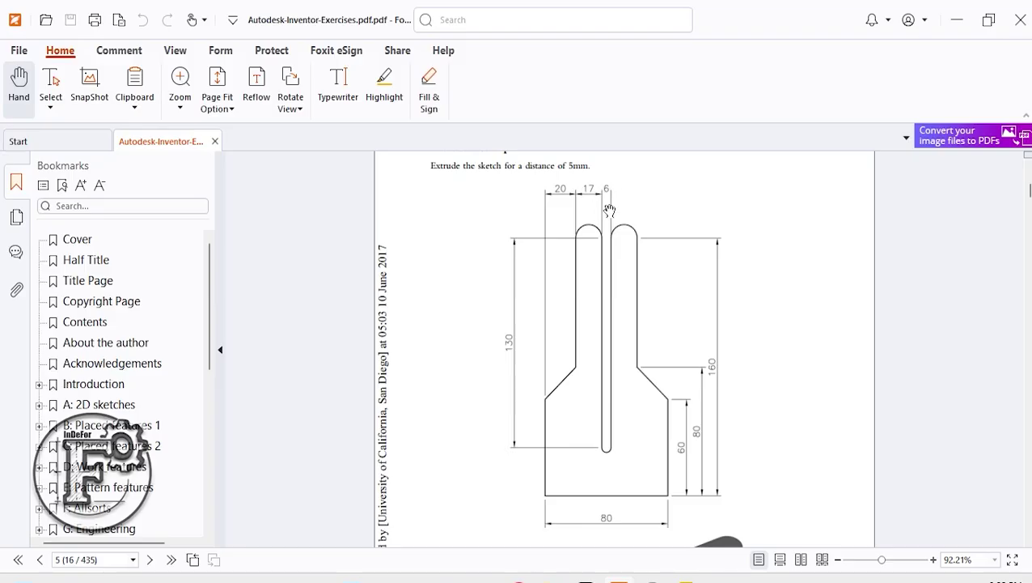
{"action": "left_click", "coordinate": [957, 19]}
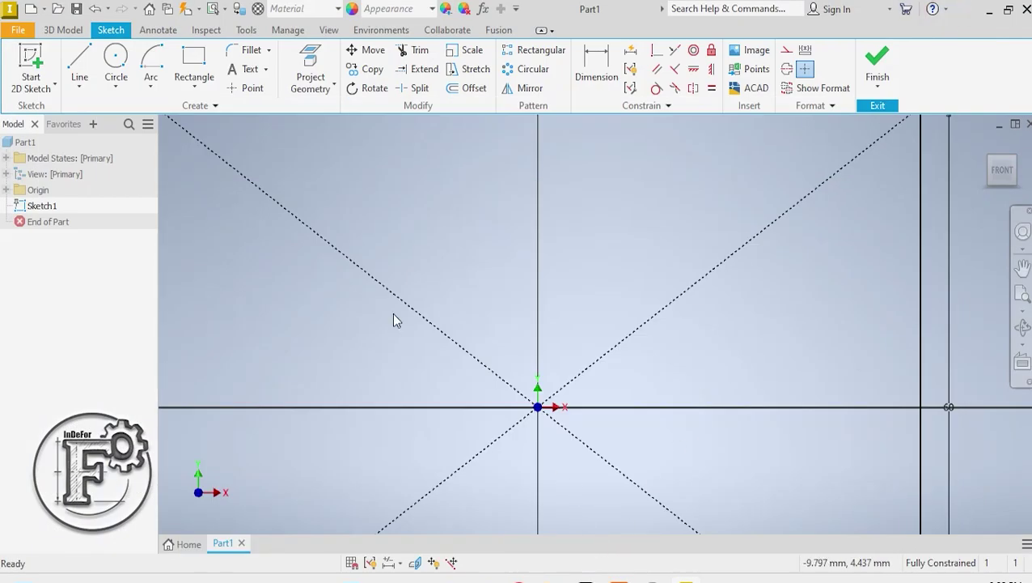
{"action": "left_click", "coordinate": [116, 58]}
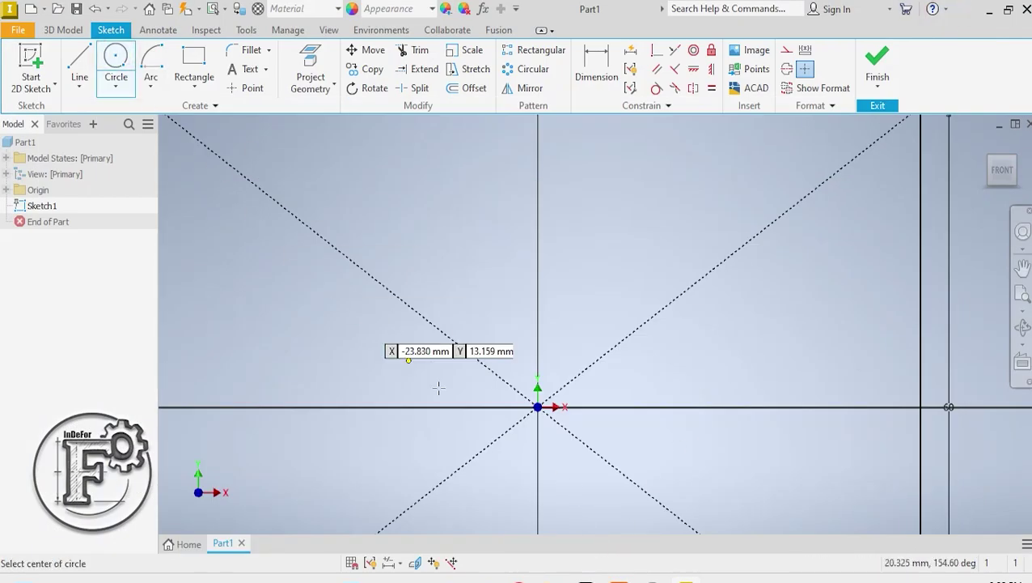
{"action": "left_click", "coordinate": [538, 406]}
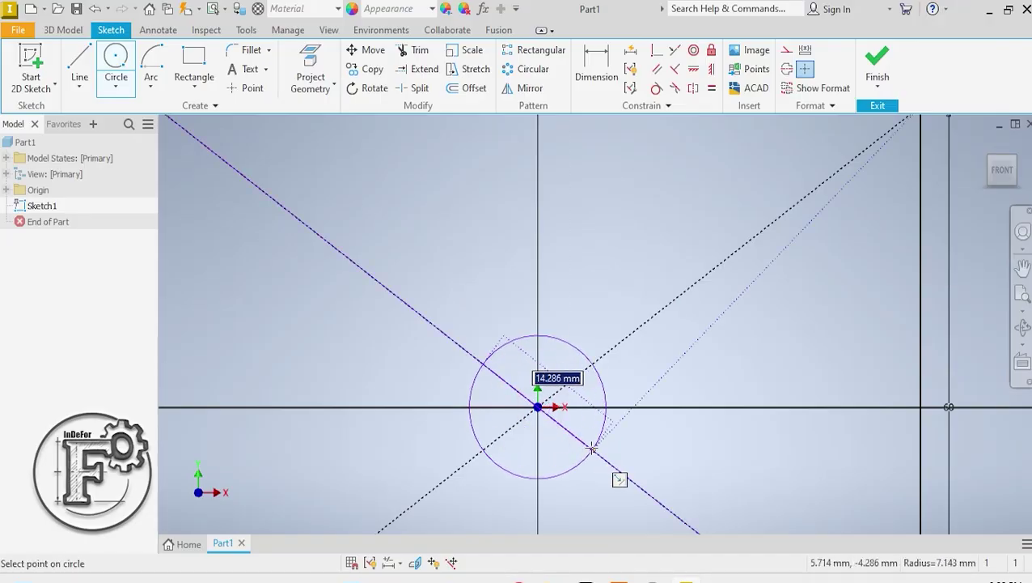
{"action": "type", "text": "6"}
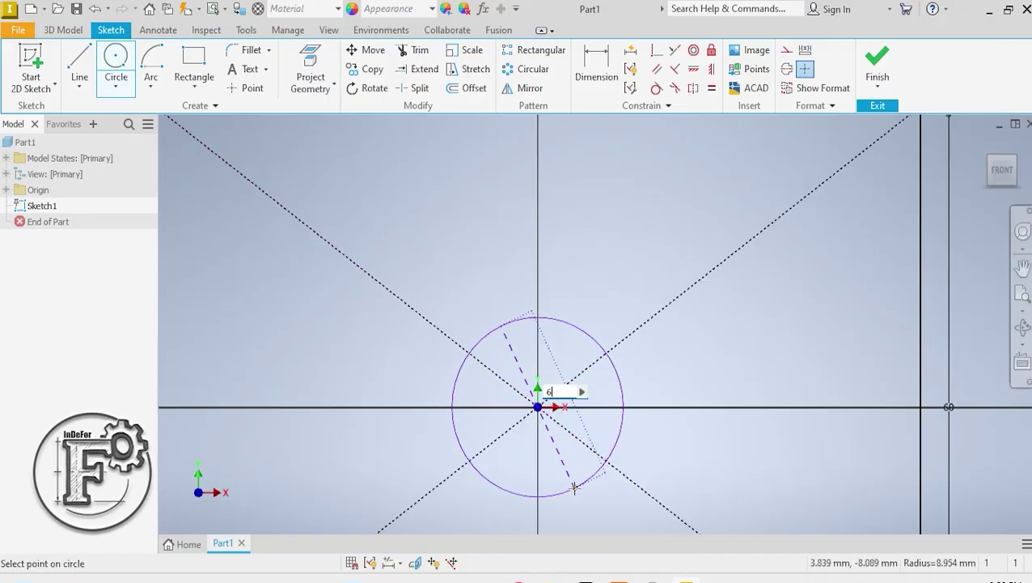
{"action": "key", "text": "Return"}
{"action": "right_click", "coordinate": [561, 326]}
{"action": "left_click", "coordinate": [610, 326]}
Draw a 50 mm vertical line from the narrow rectangle's bottom-left corner down to the 6 mm circle's right quadrant
{"action": "scroll", "coordinate": [603, 311], "scroll_direction": "down", "scroll_amount": 5}
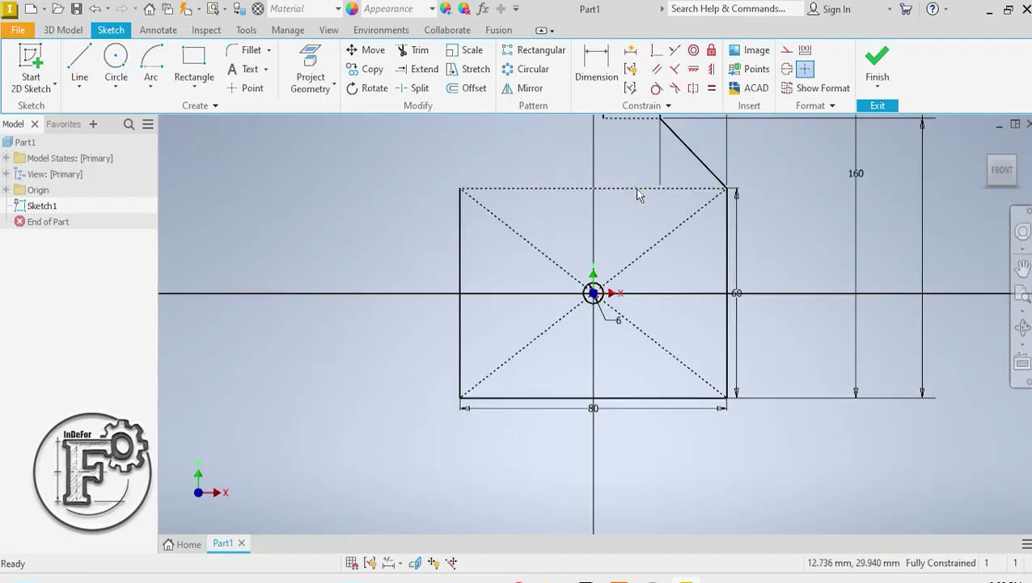
{"action": "scroll", "coordinate": [631, 176], "scroll_direction": "up", "scroll_amount": 3}
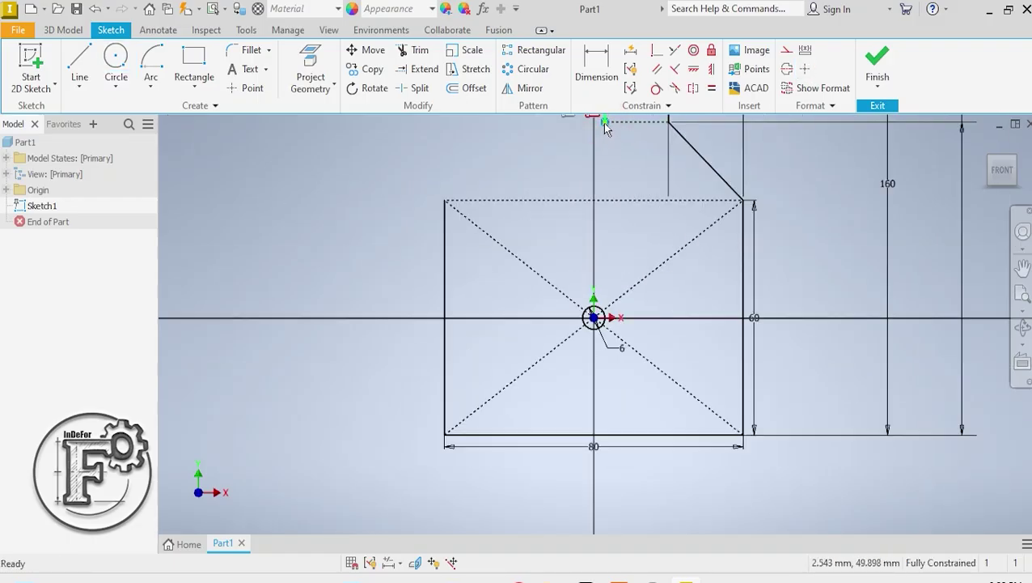
{"action": "left_click_drag", "start_coordinate": [602, 122], "coordinate": [595, 215]}
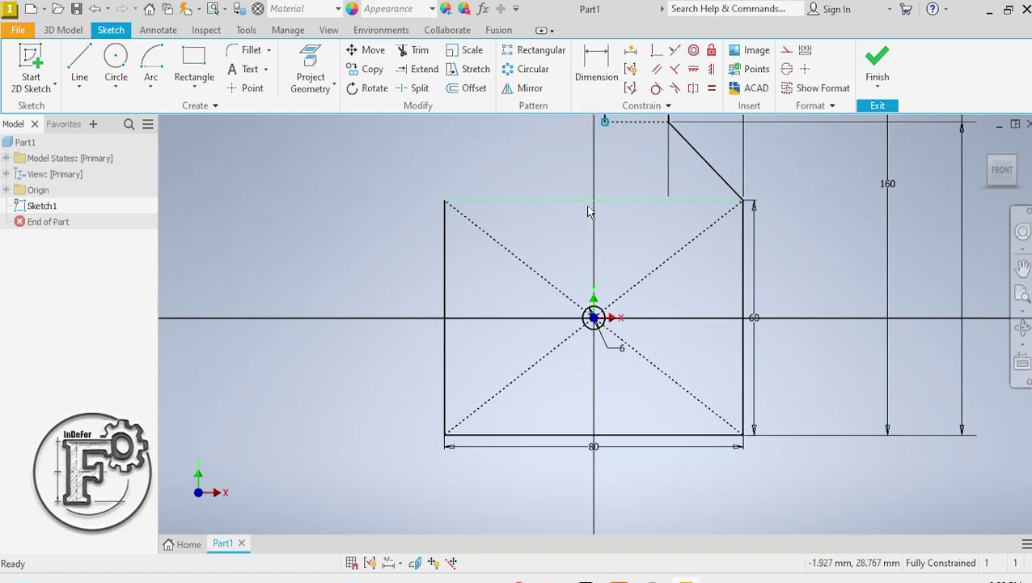
{"action": "scroll", "coordinate": [615, 210], "scroll_direction": "down", "scroll_amount": 2}
{"action": "scroll", "coordinate": [612, 186], "scroll_direction": "up", "scroll_amount": 5}
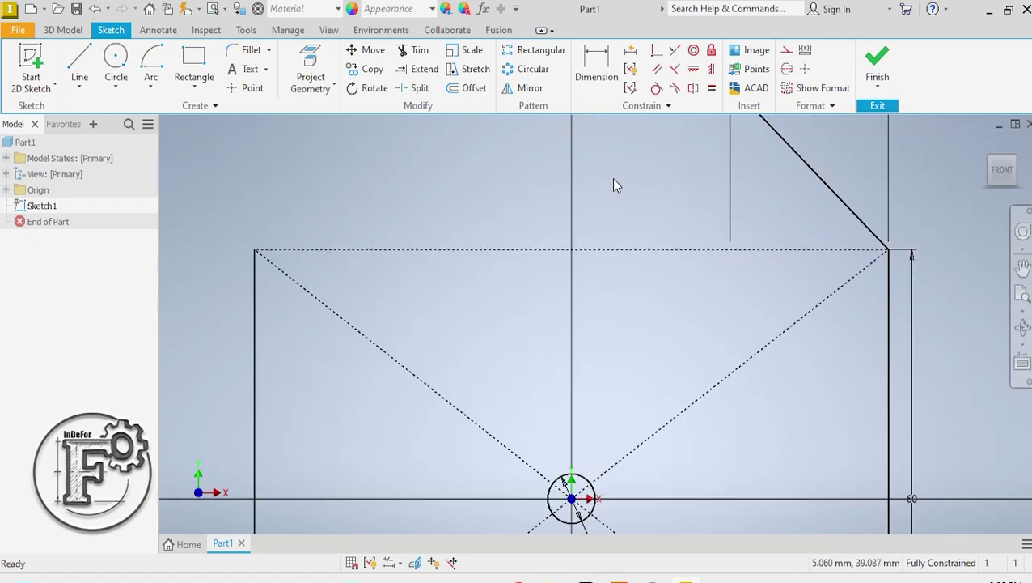
{"action": "left_click", "coordinate": [91, 65]}
{"action": "scroll", "coordinate": [660, 206], "scroll_direction": "down", "scroll_amount": 2}
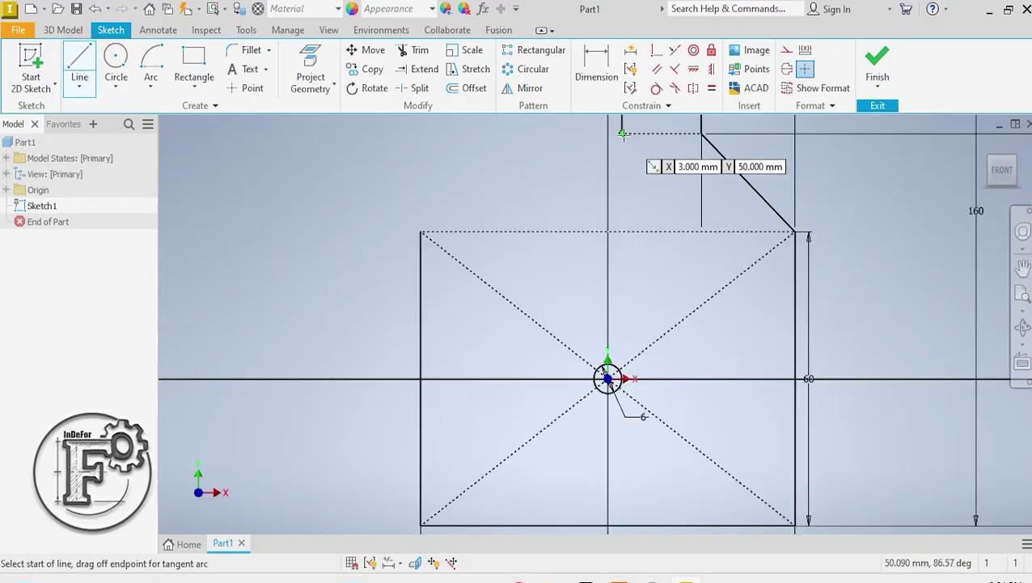
{"action": "left_click", "coordinate": [629, 162]}
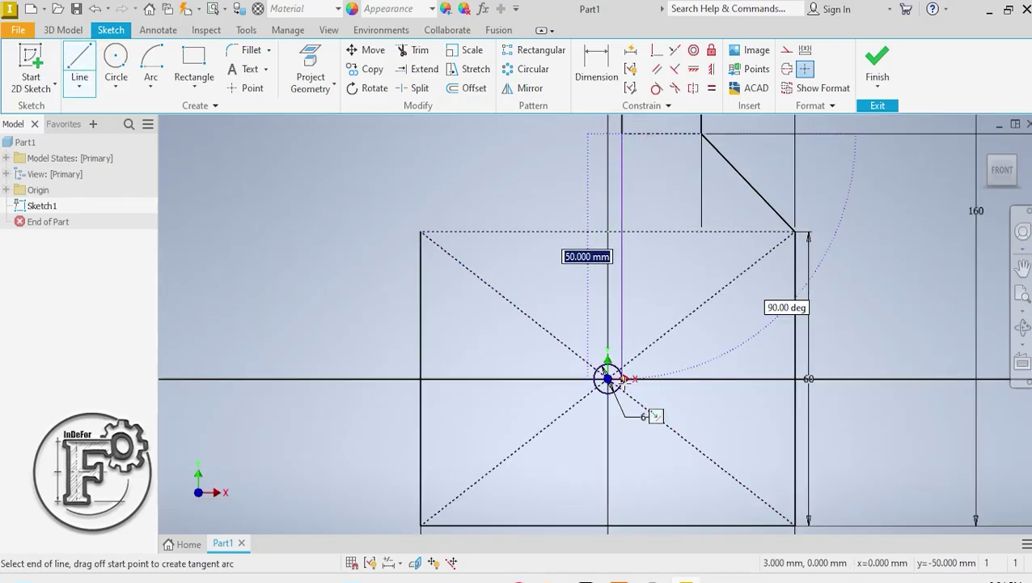
{"action": "scroll", "coordinate": [622, 380], "scroll_direction": "up", "scroll_amount": 5}
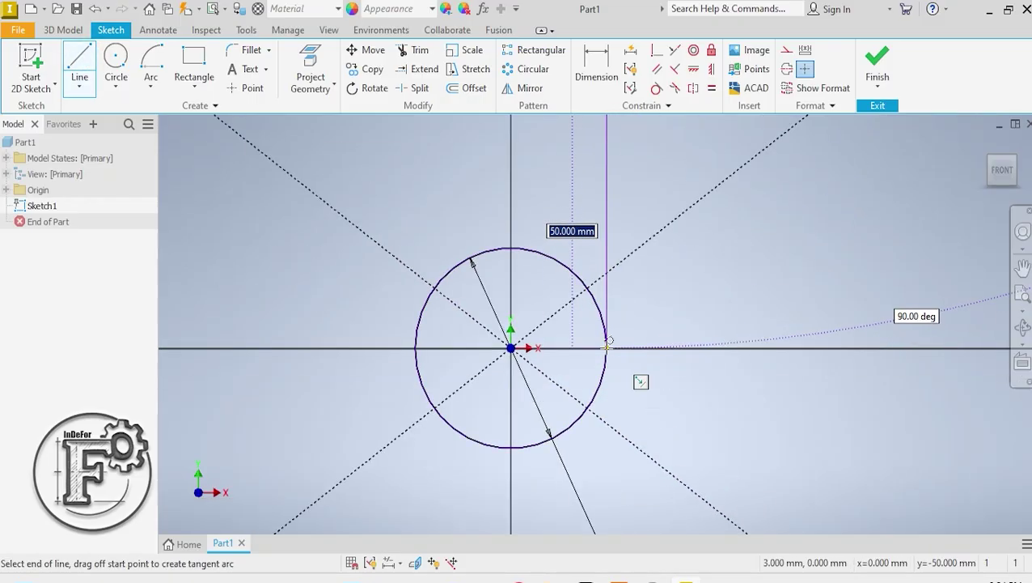
{"action": "left_click", "coordinate": [606, 350]}
{"action": "right_click", "coordinate": [652, 307]}
{"action": "left_click", "coordinate": [693, 308]}
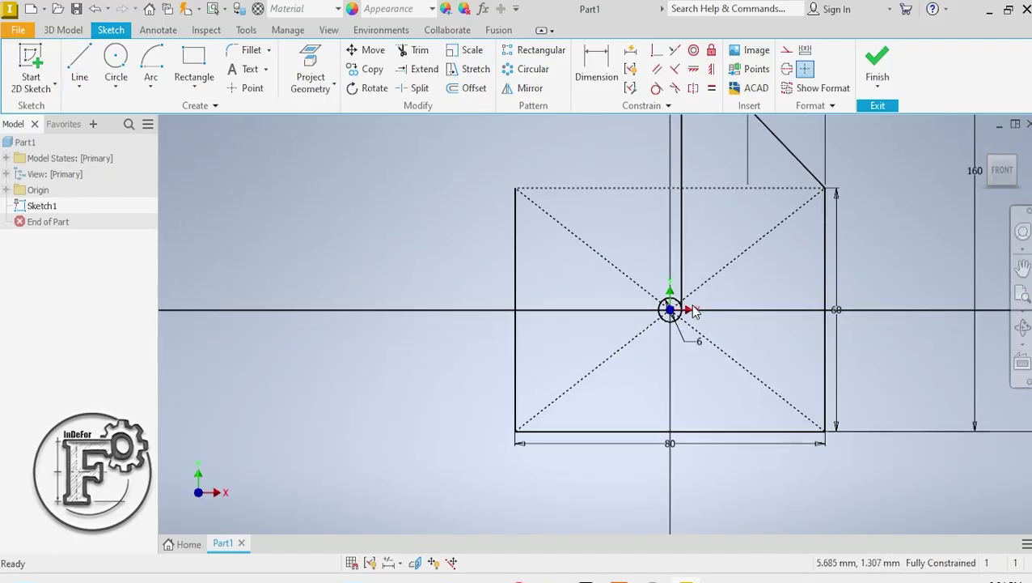
{"action": "scroll", "coordinate": [721, 233], "scroll_direction": "down", "scroll_amount": 4}
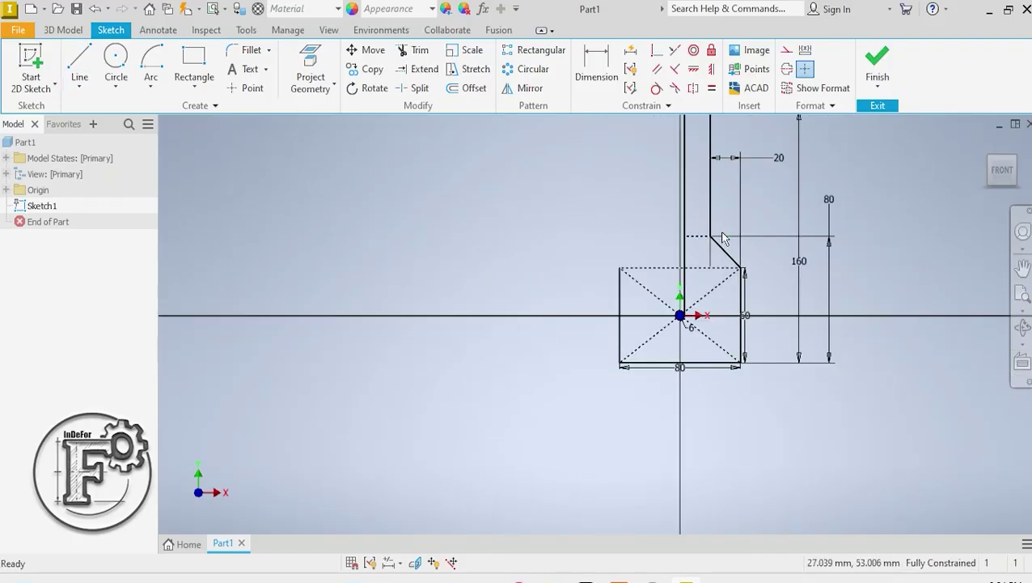
{"action": "scroll", "coordinate": [723, 216], "scroll_direction": "up", "scroll_amount": 3}
{"action": "scroll", "coordinate": [722, 215], "scroll_direction": "down", "scroll_amount": 2}
{"action": "mouse_move", "coordinate": [722, 216]}
{"action": "middle_mouse_down"}
{"action": "mouse_move", "coordinate": [697, 269]}
{"action": "mouse_move", "coordinate": [660, 304]}
{"action": "middle_mouse_up"}
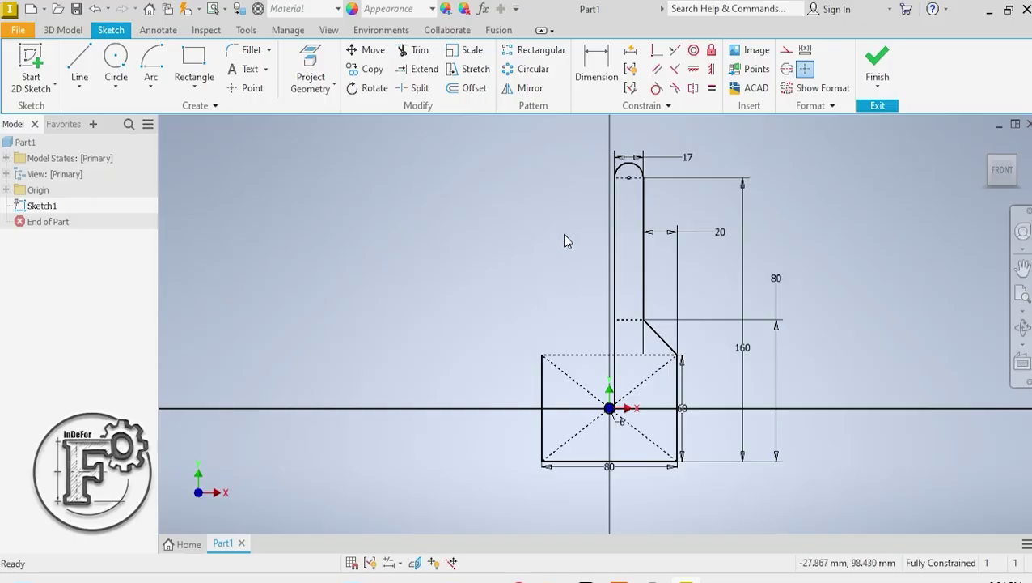
{"action": "left_click", "coordinate": [530, 90]}
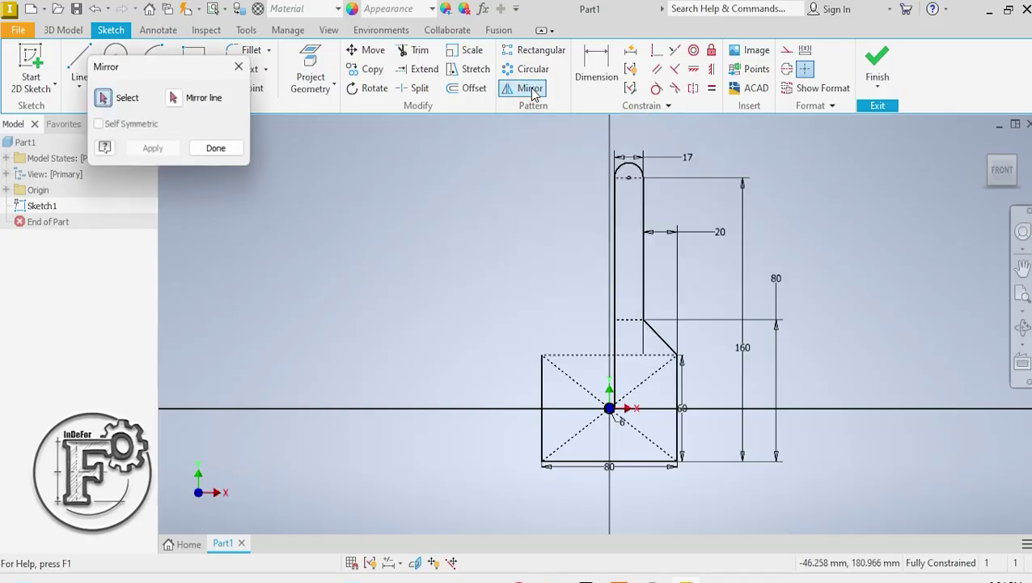
{"action": "left_click_drag", "start_coordinate": [177, 67], "coordinate": [363, 125]}
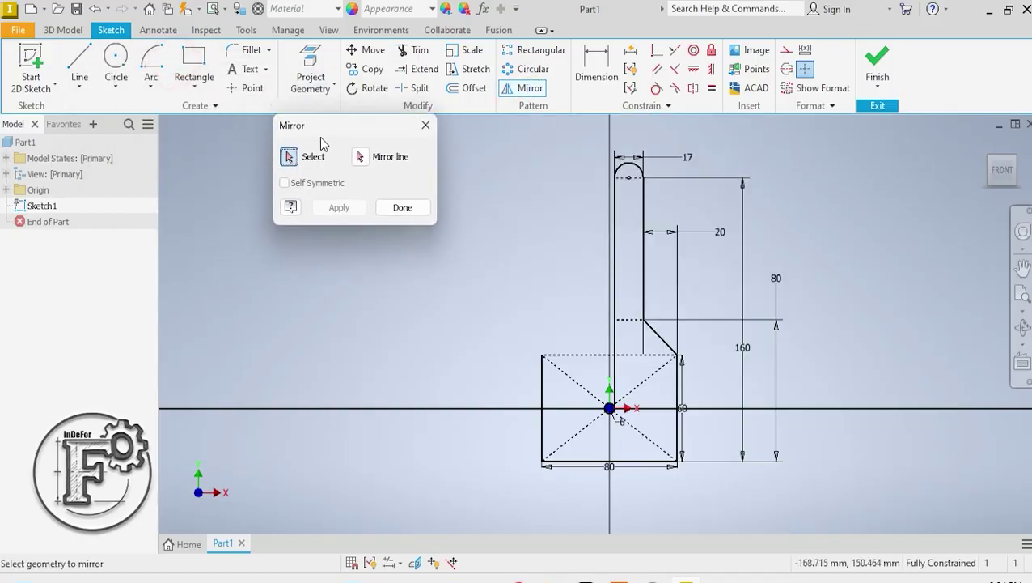
{"action": "left_click", "coordinate": [616, 271]}
{"action": "left_click", "coordinate": [627, 165]}
{"action": "left_click", "coordinate": [643, 214]}
{"action": "left_click", "coordinate": [665, 343]}
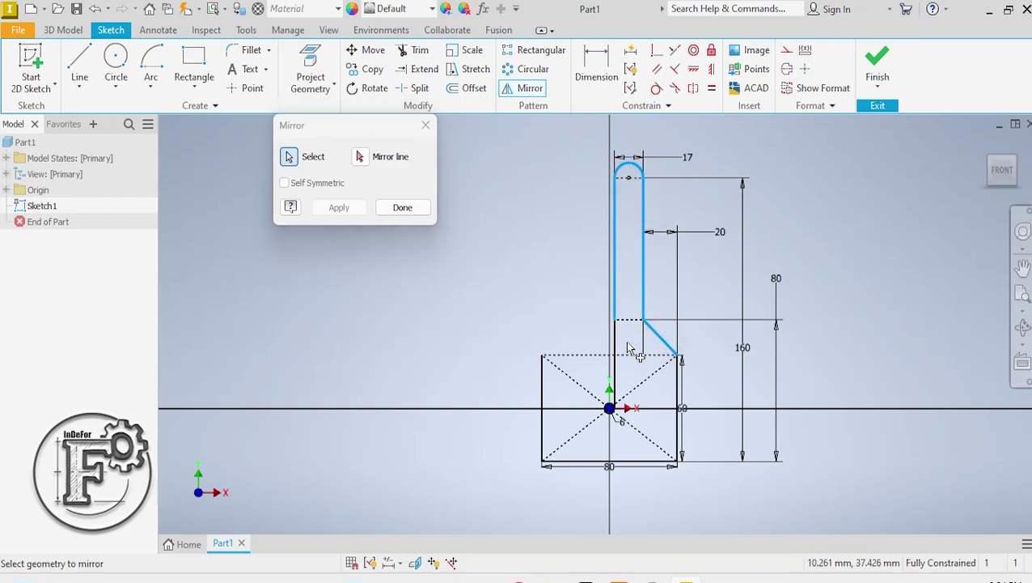
{"action": "left_click", "coordinate": [616, 344]}
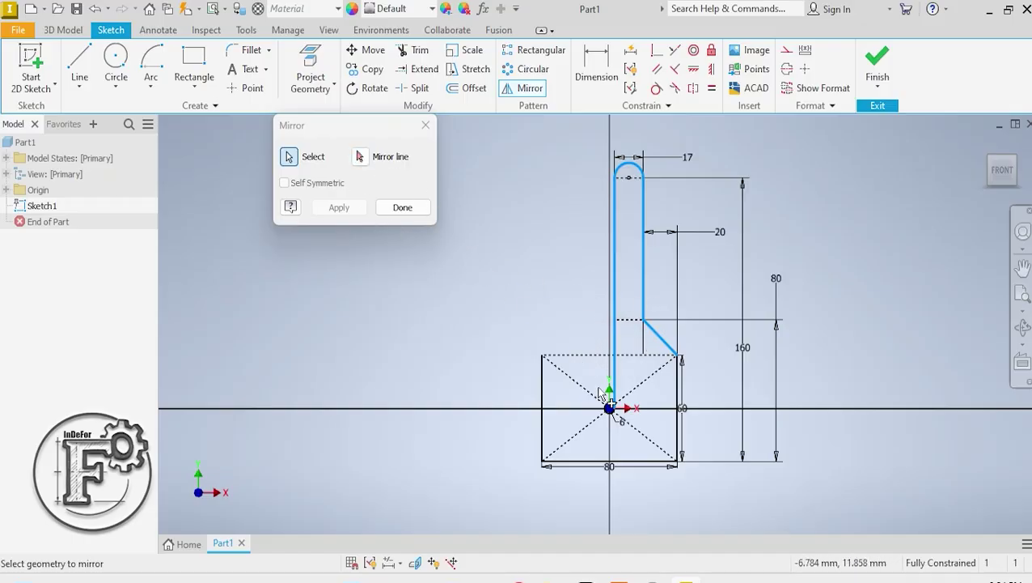
{"action": "scroll", "coordinate": [601, 394], "scroll_direction": "up", "scroll_amount": 4}
{"action": "scroll", "coordinate": [651, 437], "scroll_direction": "down", "scroll_amount": 2}
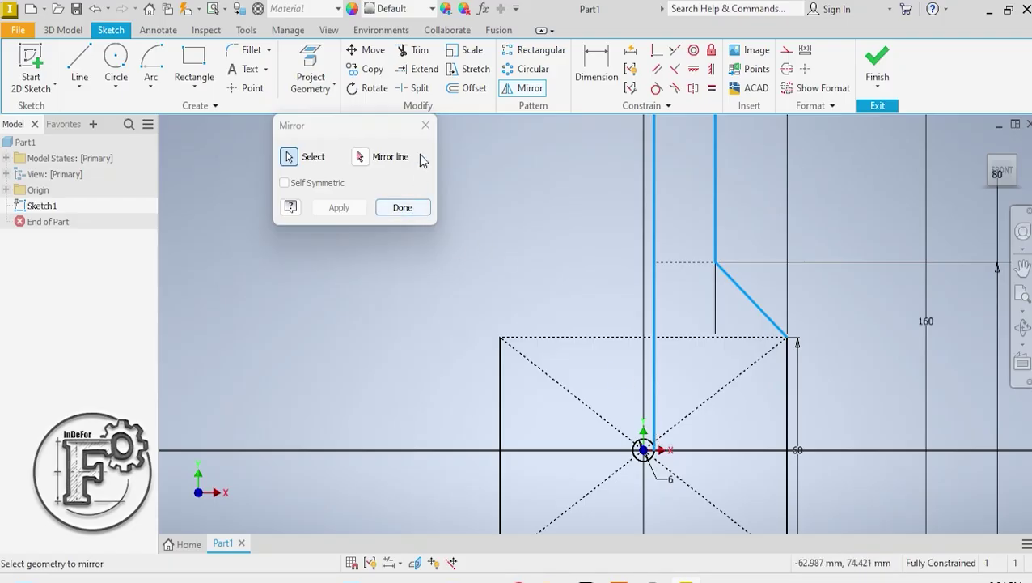
{"action": "left_click", "coordinate": [426, 125]}
{"action": "scroll", "coordinate": [644, 211], "scroll_direction": "down", "scroll_amount": 2}
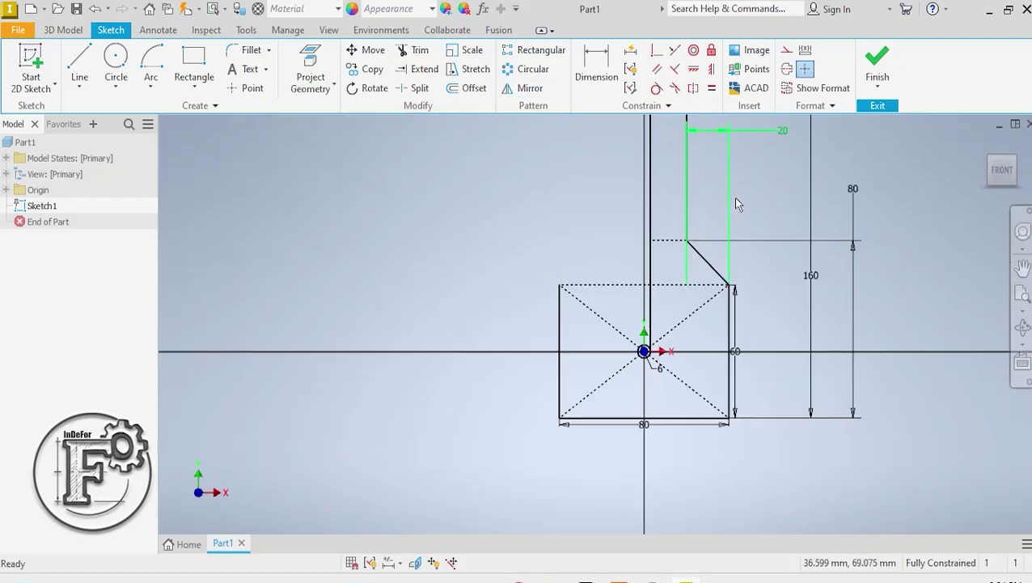
Draw a vertical centerline about 151 mm long from the origin up past the prong's rounded top
{"action": "left_click", "coordinate": [788, 70]}
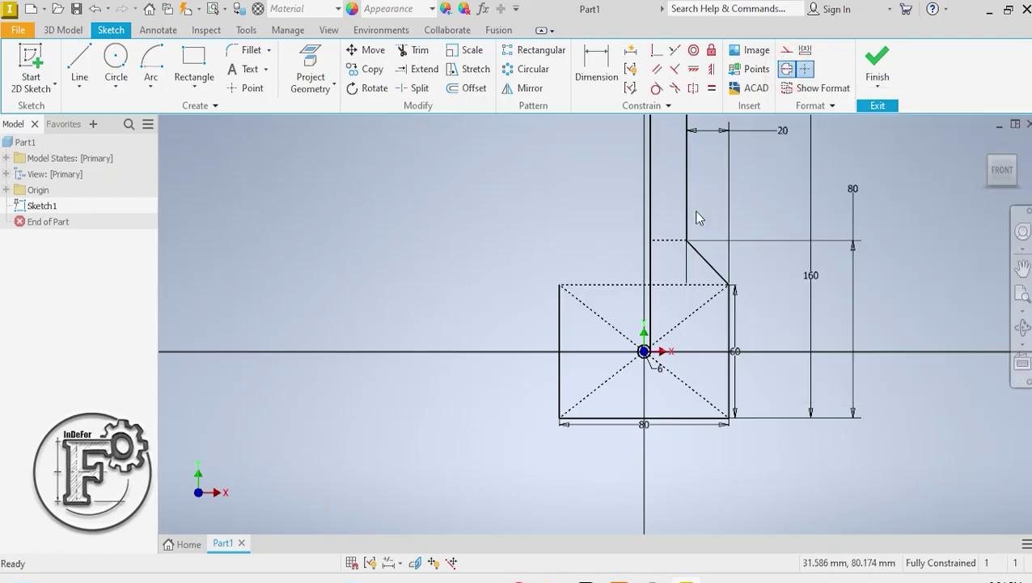
{"action": "scroll", "coordinate": [654, 356], "scroll_direction": "up", "scroll_amount": 2}
{"action": "scroll", "coordinate": [655, 356], "scroll_direction": "up", "scroll_amount": 2}
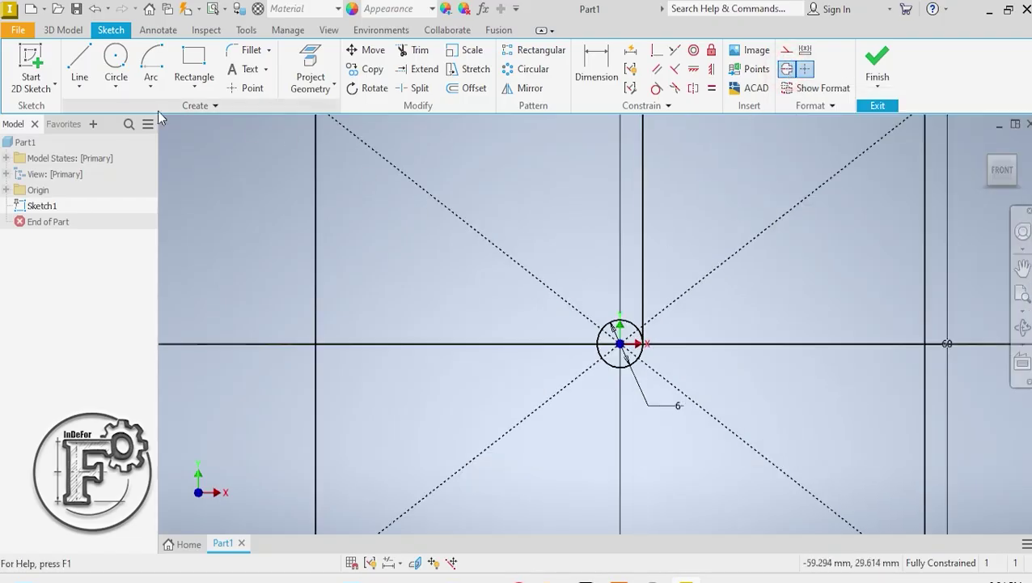
{"action": "left_click", "coordinate": [80, 65]}
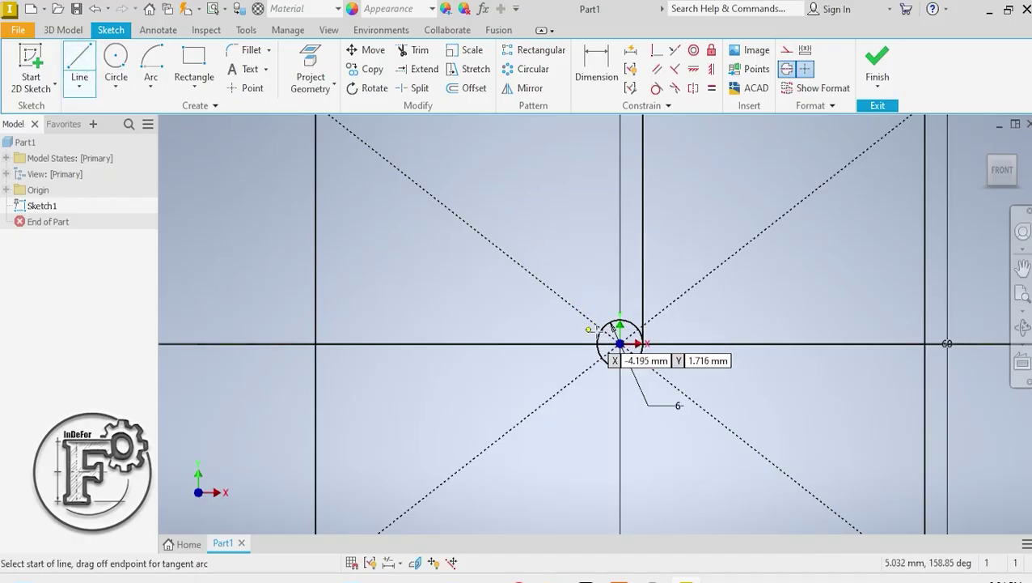
{"action": "left_click", "coordinate": [622, 343]}
{"action": "scroll", "coordinate": [612, 267], "scroll_direction": "down", "scroll_amount": 5}
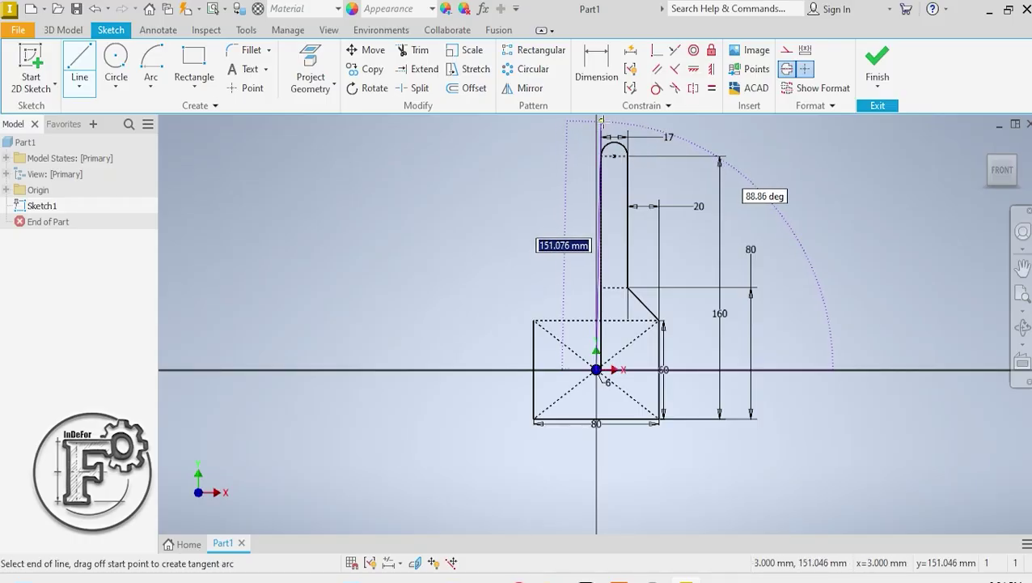
{"action": "left_click", "coordinate": [597, 120]}
{"action": "right_click", "coordinate": [521, 134]}
{"action": "left_click", "coordinate": [576, 134]}
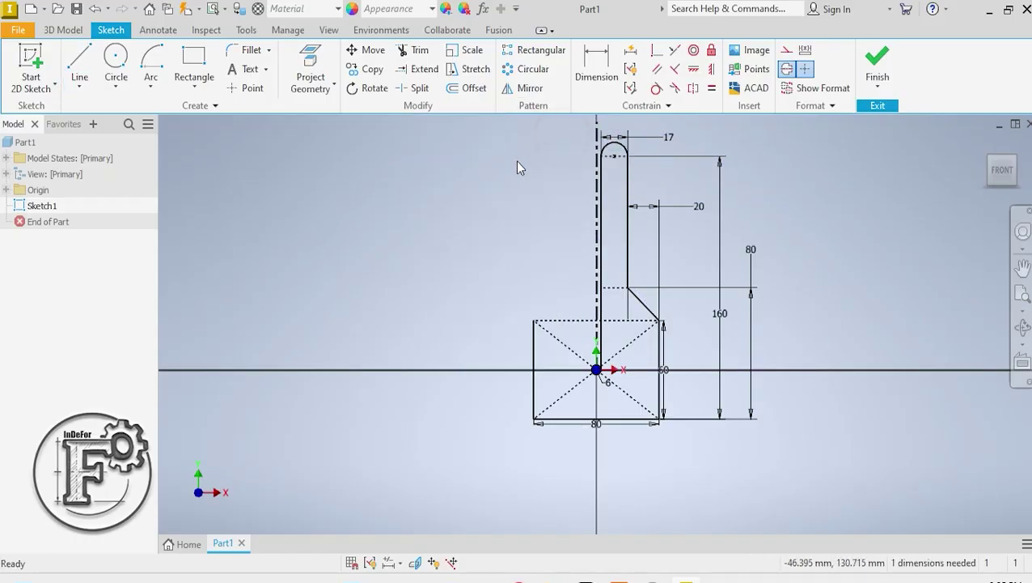
Mirror the prong's two sides, inner slot line, sloped line and top arc about the vertical centerline
{"action": "left_click", "coordinate": [520, 89]}
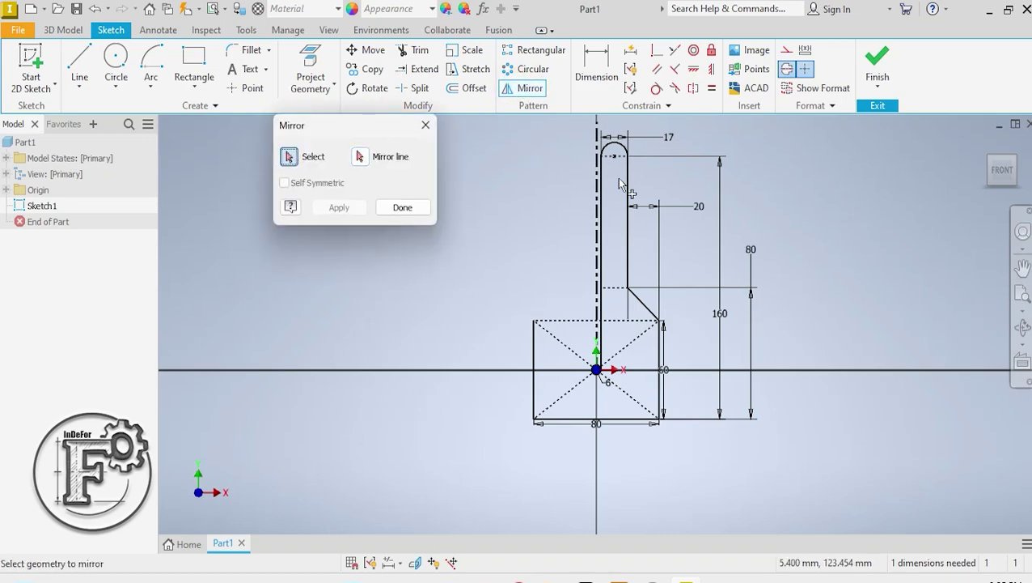
{"action": "scroll", "coordinate": [623, 166], "scroll_direction": "up", "scroll_amount": 3}
{"action": "scroll", "coordinate": [598, 158], "scroll_direction": "down", "scroll_amount": 2}
{"action": "left_click", "coordinate": [596, 168]}
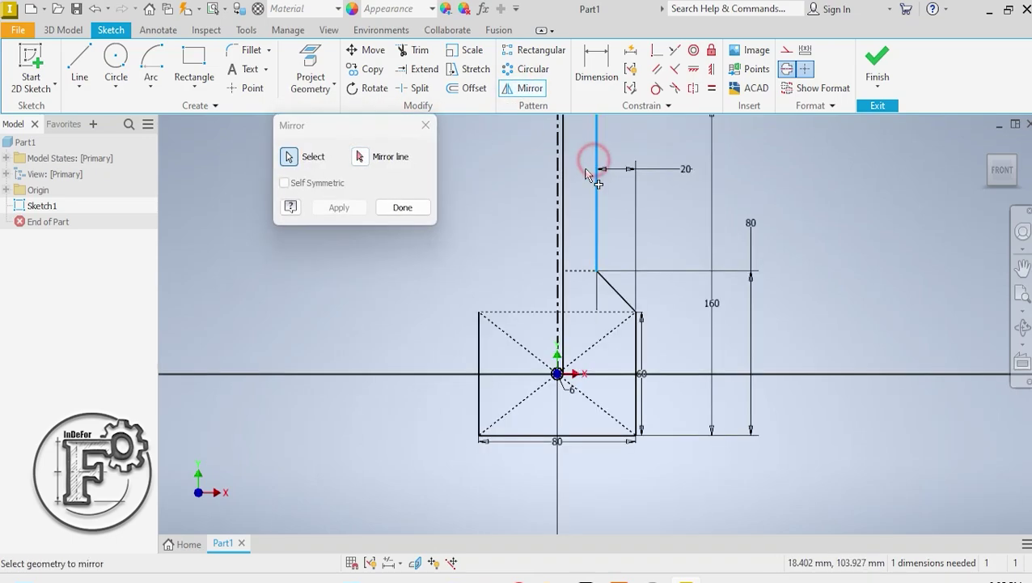
{"action": "left_click", "coordinate": [563, 243]}
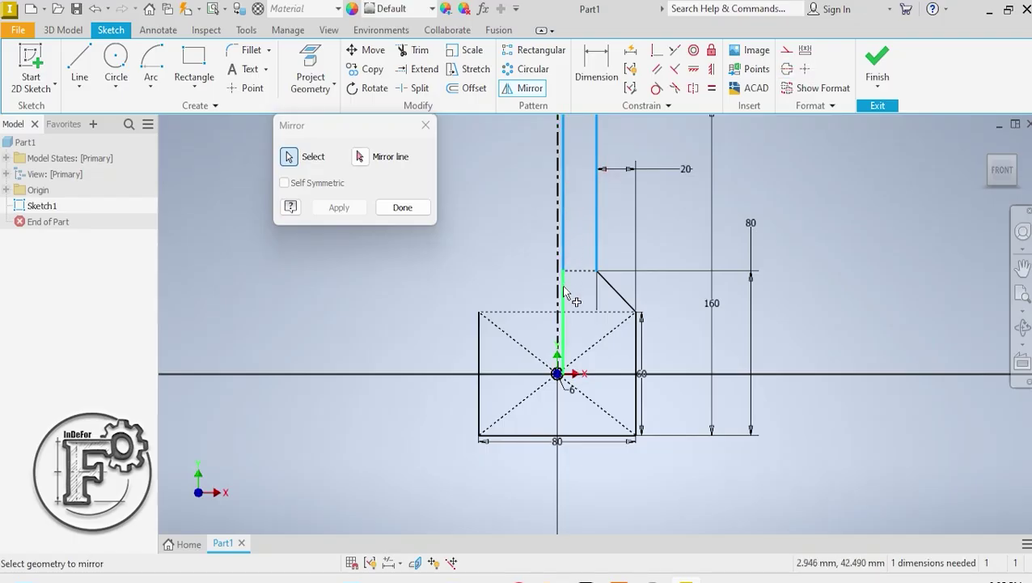
{"action": "left_click", "coordinate": [611, 292]}
{"action": "scroll", "coordinate": [572, 175], "scroll_direction": "down", "scroll_amount": 2}
{"action": "scroll", "coordinate": [572, 186], "scroll_direction": "up", "scroll_amount": 3}
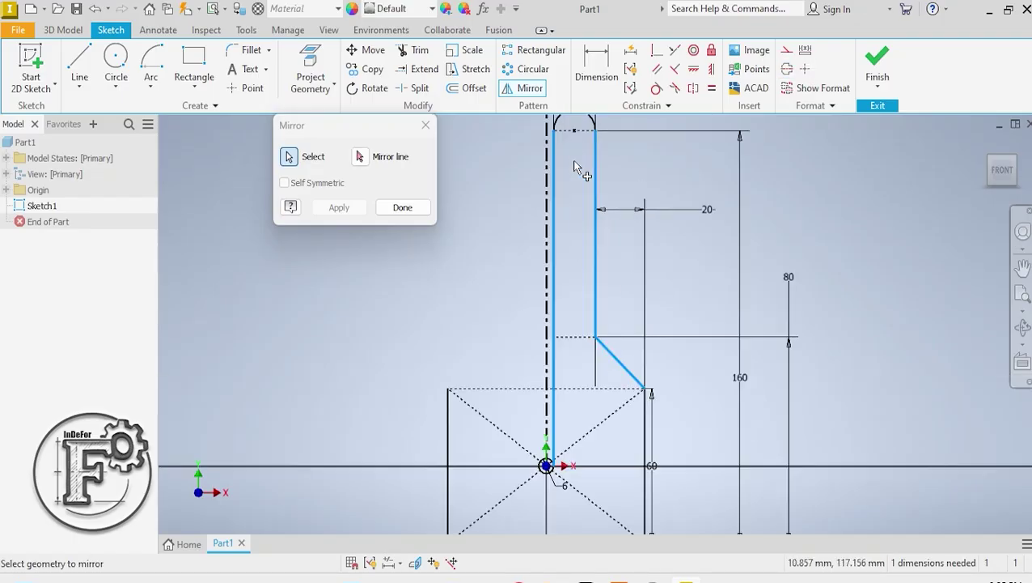
{"action": "scroll", "coordinate": [576, 144], "scroll_direction": "down", "scroll_amount": 5}
{"action": "scroll", "coordinate": [578, 212], "scroll_direction": "up", "scroll_amount": 1}
{"action": "scroll", "coordinate": [576, 212], "scroll_direction": "up", "scroll_amount": 3}
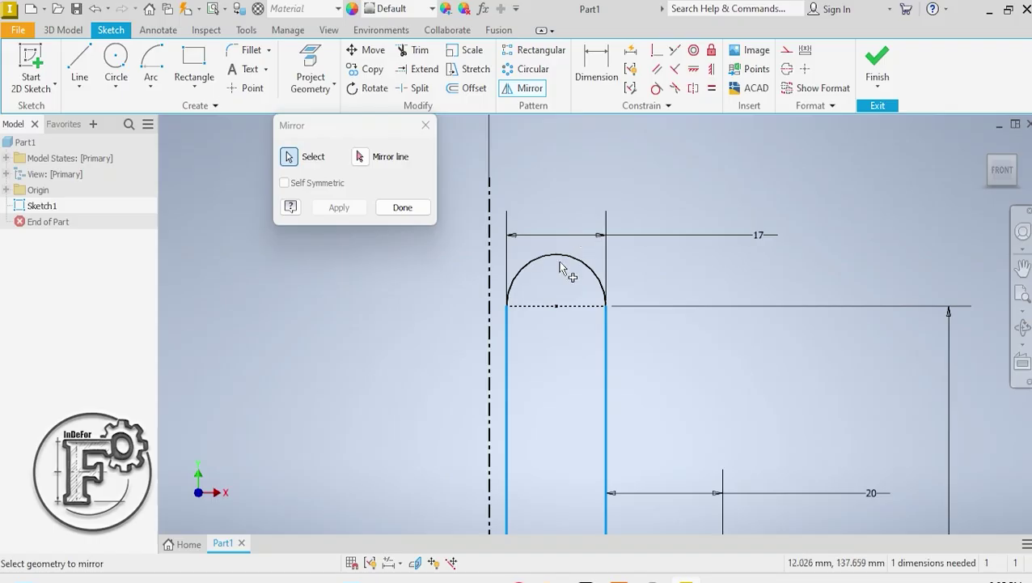
{"action": "left_click", "coordinate": [554, 248]}
{"action": "scroll", "coordinate": [526, 273], "scroll_direction": "down", "scroll_amount": 1}
{"action": "scroll", "coordinate": [527, 275], "scroll_direction": "down", "scroll_amount": 3}
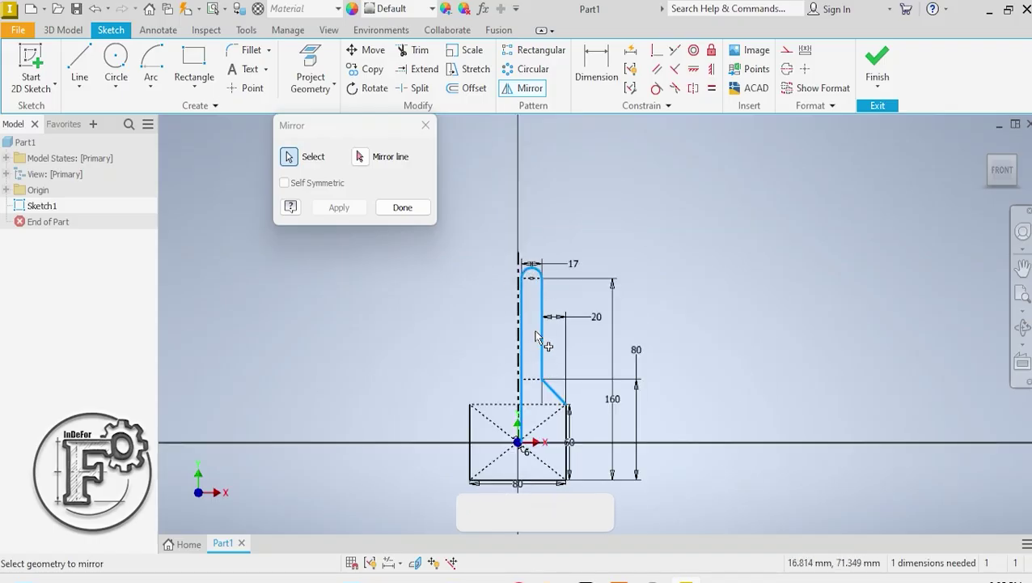
{"action": "left_click", "coordinate": [360, 156]}
{"action": "scroll", "coordinate": [510, 314], "scroll_direction": "up", "scroll_amount": 5}
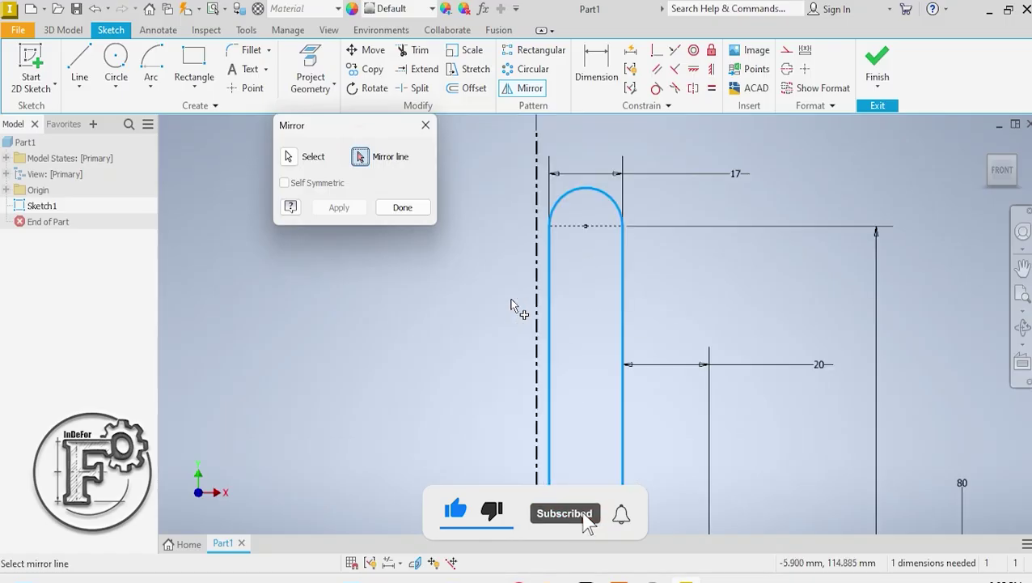
{"action": "left_click", "coordinate": [555, 231]}
{"action": "scroll", "coordinate": [555, 235], "scroll_direction": "down", "scroll_amount": 2}
{"action": "scroll", "coordinate": [518, 331], "scroll_direction": "down", "scroll_amount": 4}
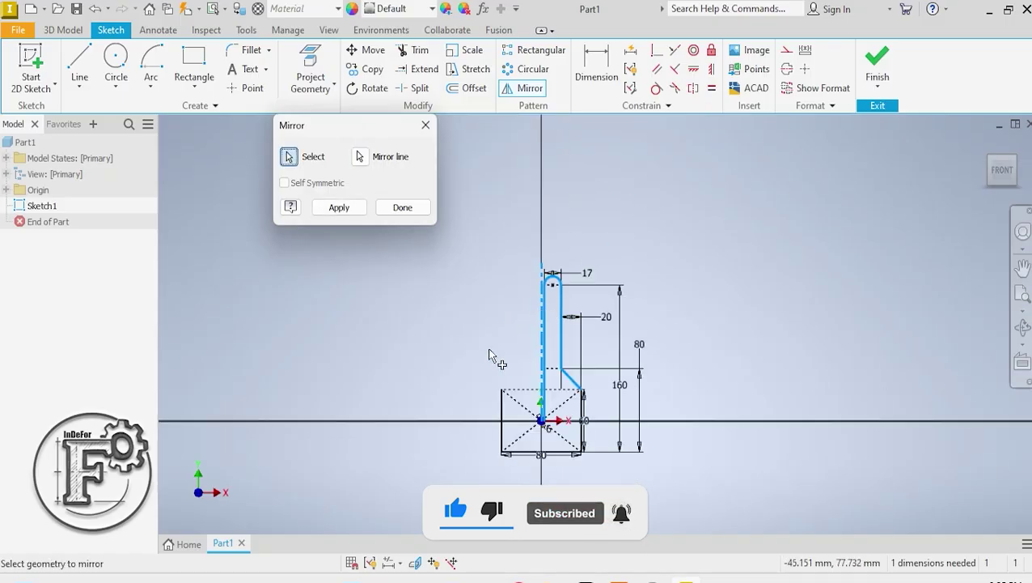
{"action": "scroll", "coordinate": [483, 364], "scroll_direction": "up", "scroll_amount": 2}
{"action": "left_click", "coordinate": [341, 209]}
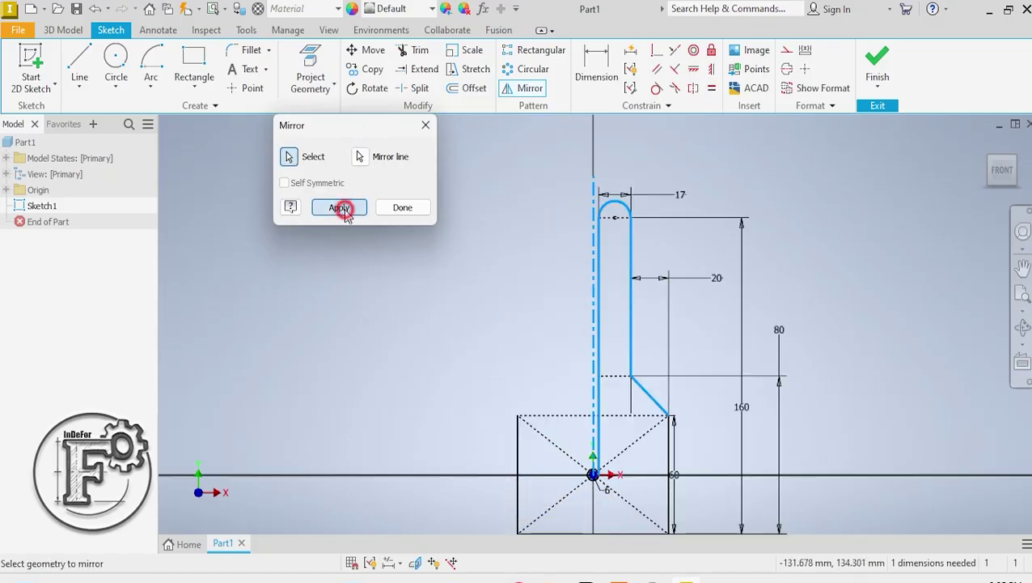
{"action": "left_click", "coordinate": [402, 208]}
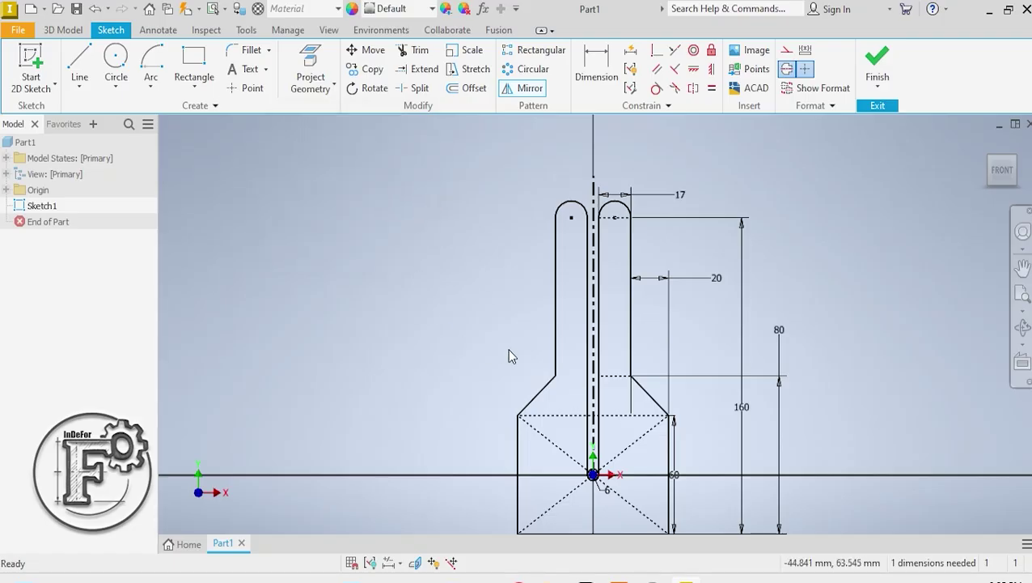
Trim away the upper half of the 6 mm circle between the two slot lines, leaving a rounded slot bottom
{"action": "scroll", "coordinate": [511, 356], "scroll_direction": "down", "scroll_amount": 3}
{"action": "scroll", "coordinate": [513, 356], "scroll_direction": "up", "scroll_amount": 3}
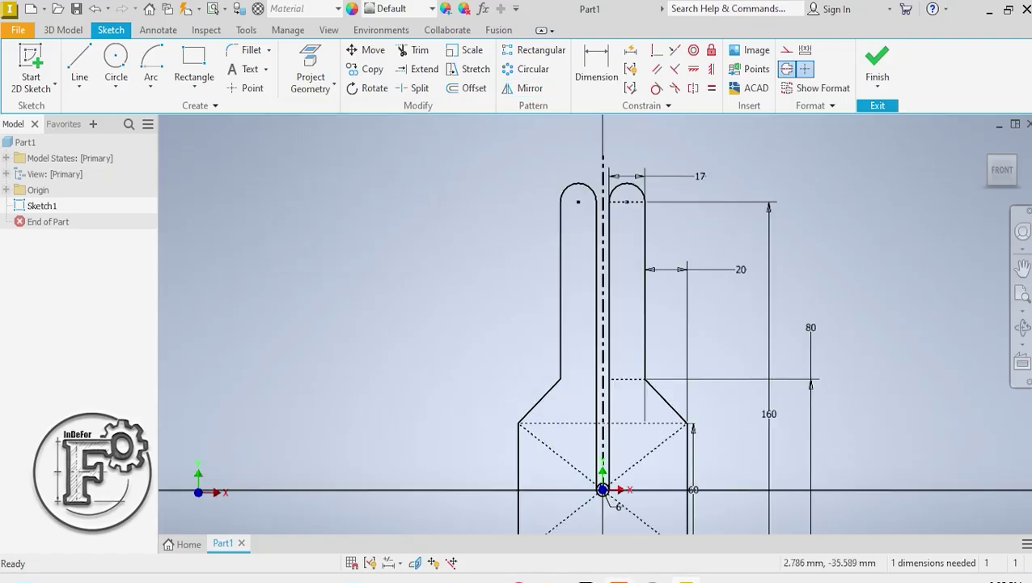
{"action": "left_click", "coordinate": [414, 50]}
{"action": "scroll", "coordinate": [615, 482], "scroll_direction": "up", "scroll_amount": 5}
{"action": "scroll", "coordinate": [615, 404], "scroll_direction": "up", "scroll_amount": 5}
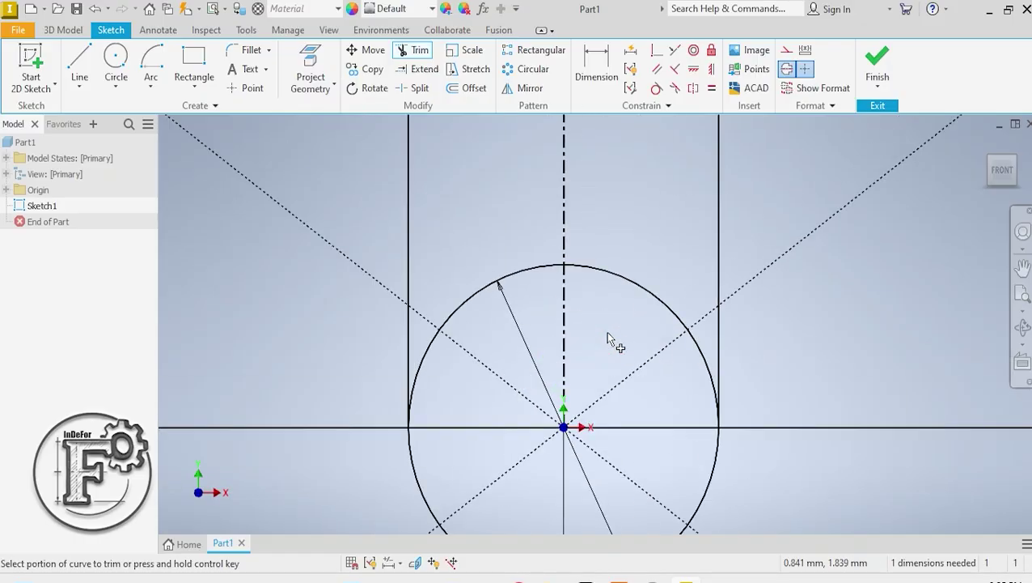
{"action": "left_click", "coordinate": [680, 255]}
{"action": "left_click", "coordinate": [782, 369]}
{"action": "left_click", "coordinate": [381, 244]}
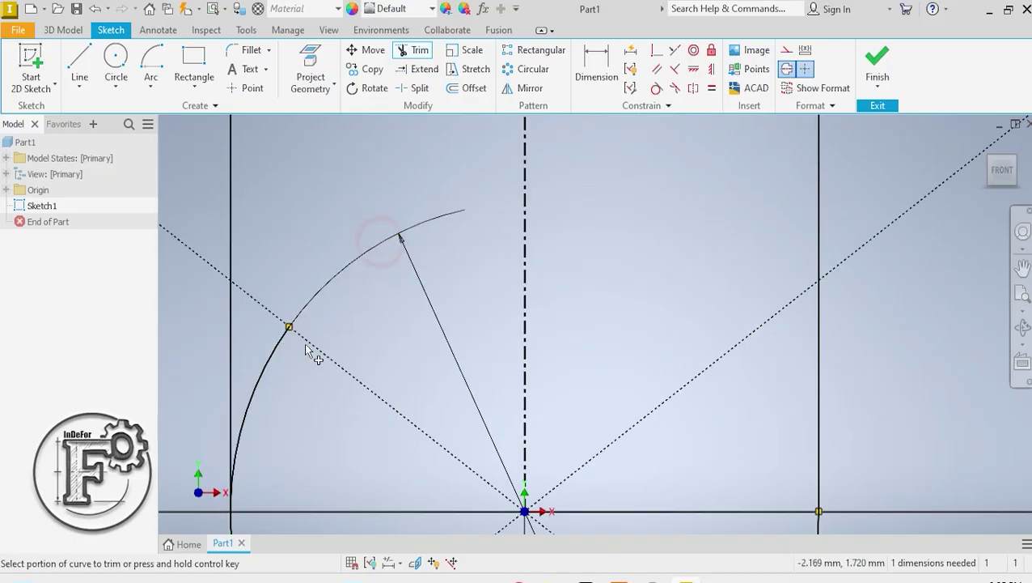
{"action": "left_click", "coordinate": [279, 356]}
{"action": "scroll", "coordinate": [418, 346], "scroll_direction": "down", "scroll_amount": 10}
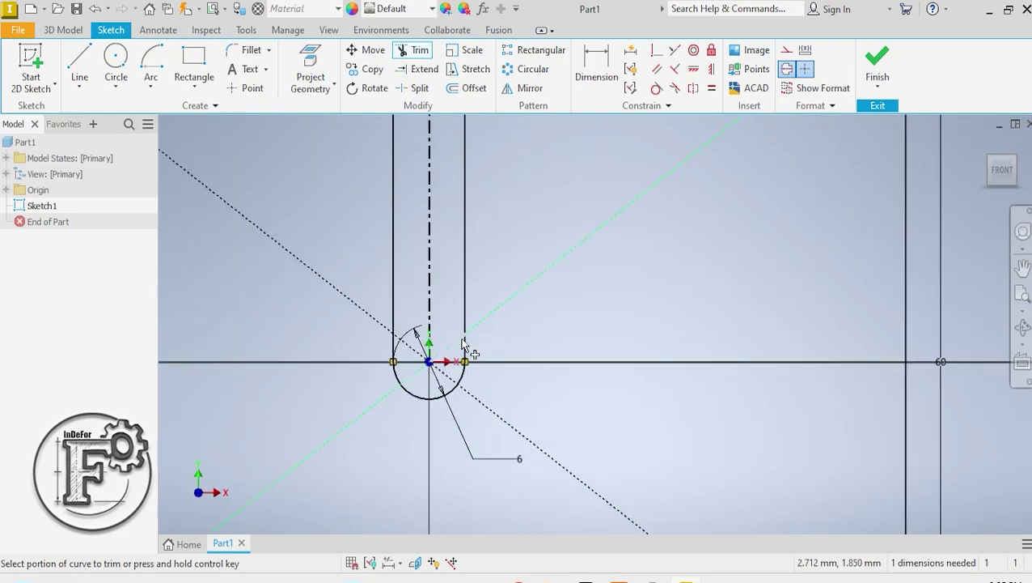
End trimming and stretch the vertical centerline's upper end upward until the line is about 159 mm long
{"action": "right_click", "coordinate": [581, 228]}
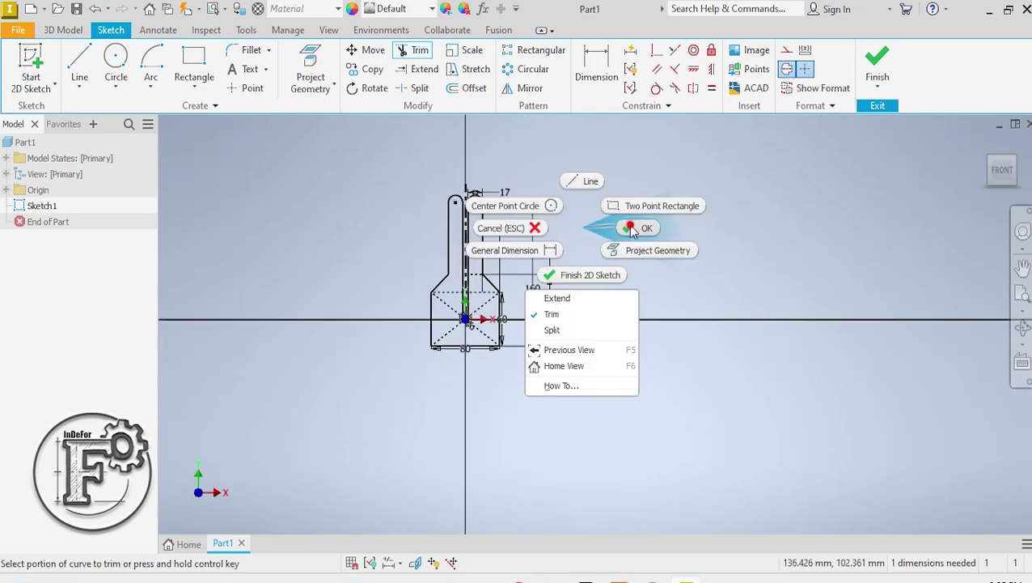
{"action": "left_click", "coordinate": [631, 228]}
{"action": "scroll", "coordinate": [396, 218], "scroll_direction": "up", "scroll_amount": 3}
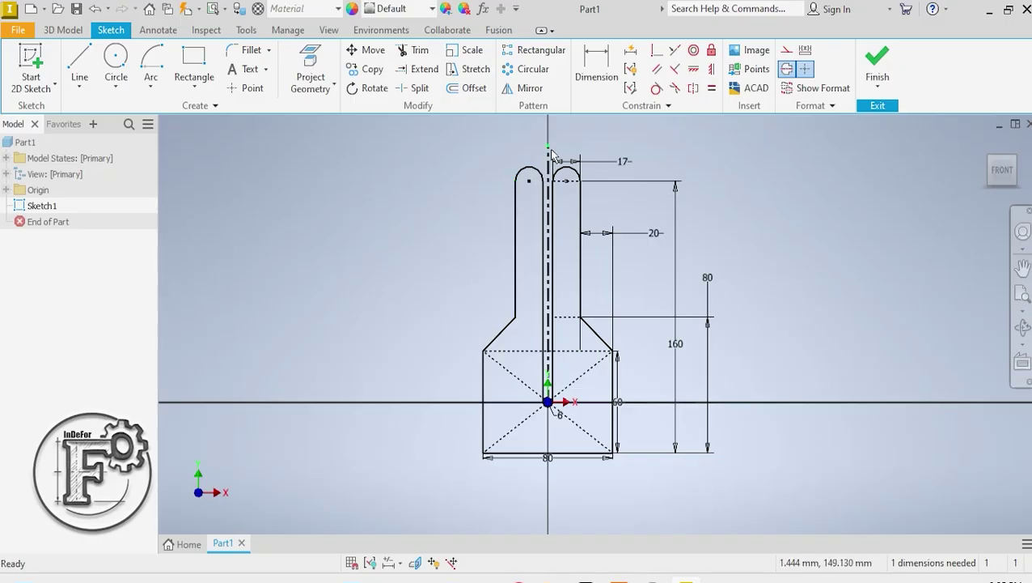
{"action": "left_click_drag", "start_coordinate": [547, 145], "coordinate": [588, 140]}
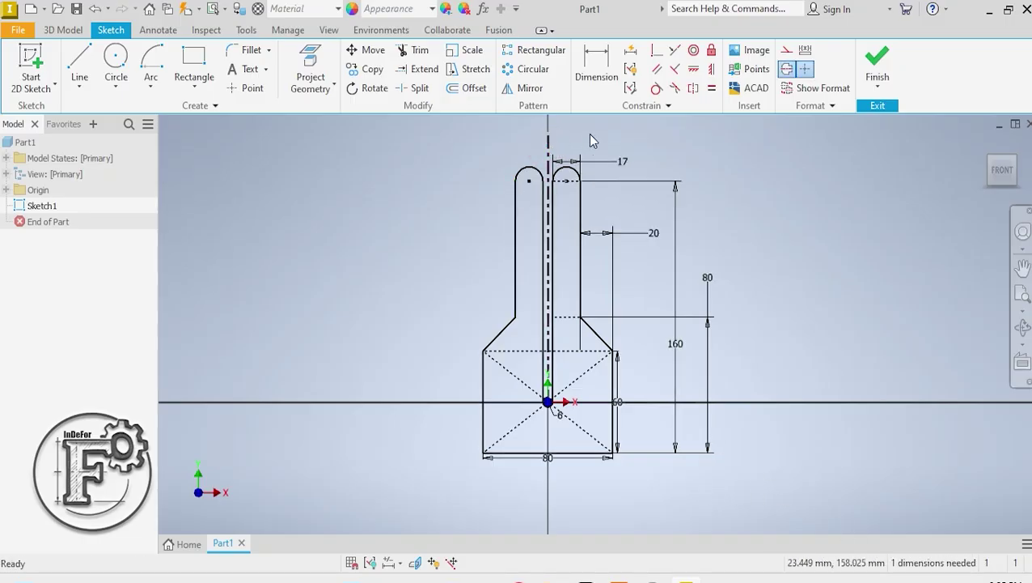
{"action": "left_click", "coordinate": [598, 134]}
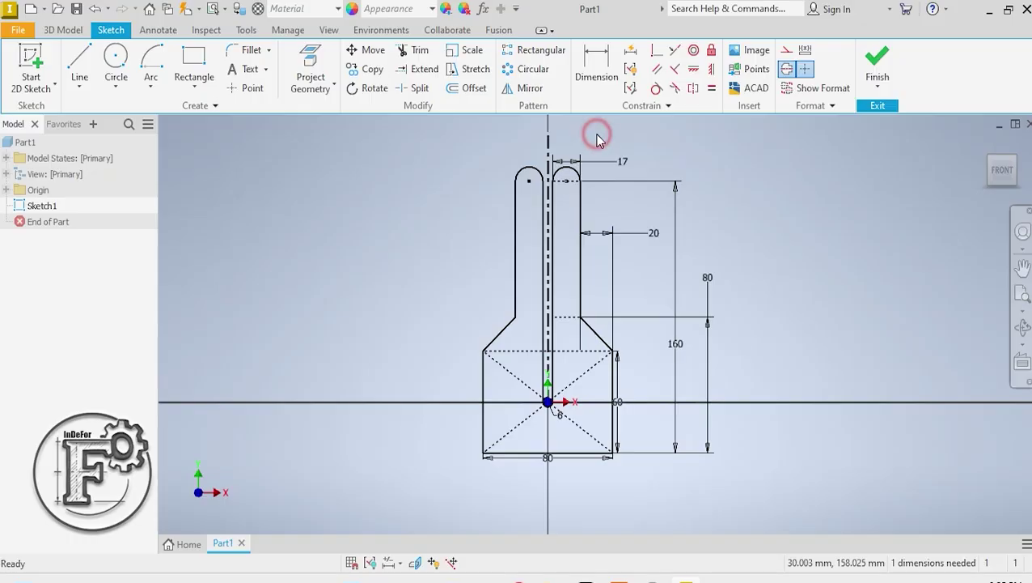
Dimension the vertical centerline's length on the profile's left side and set it to 160 mm
{"action": "left_click", "coordinate": [594, 77]}
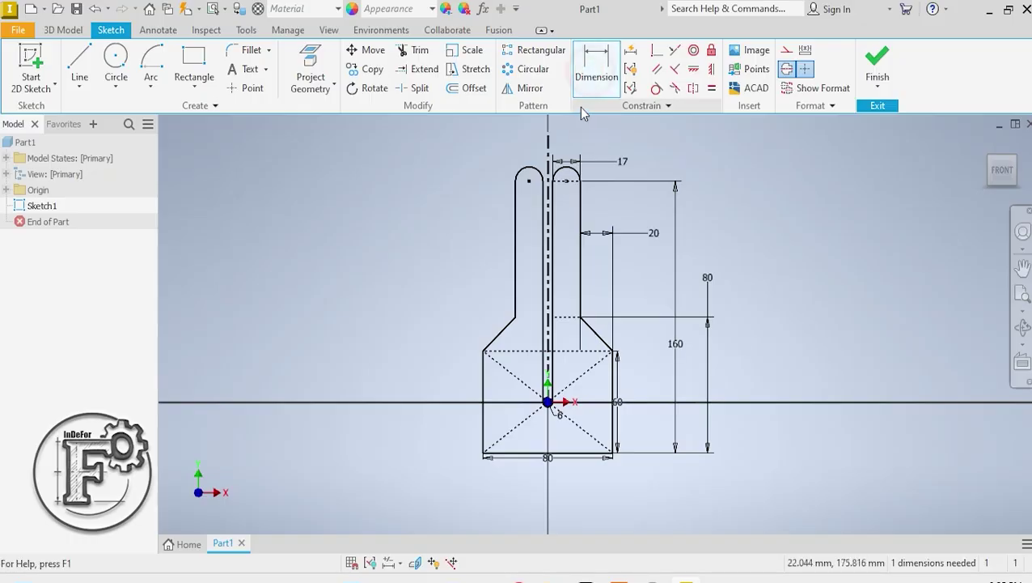
{"action": "left_click", "coordinate": [549, 156]}
{"action": "left_click", "coordinate": [407, 172]}
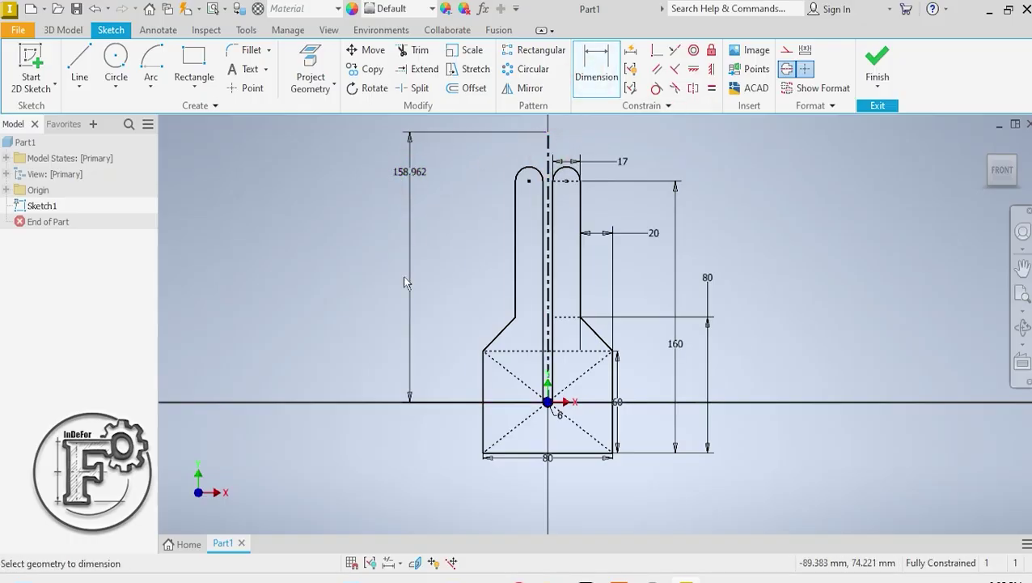
{"action": "left_click", "coordinate": [418, 173]}
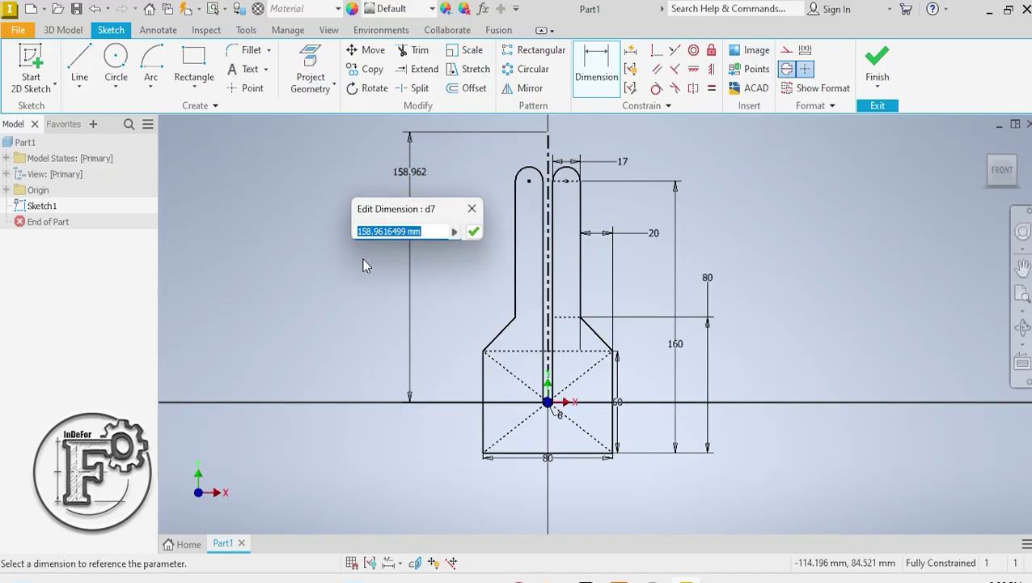
{"action": "type", "text": "160"}
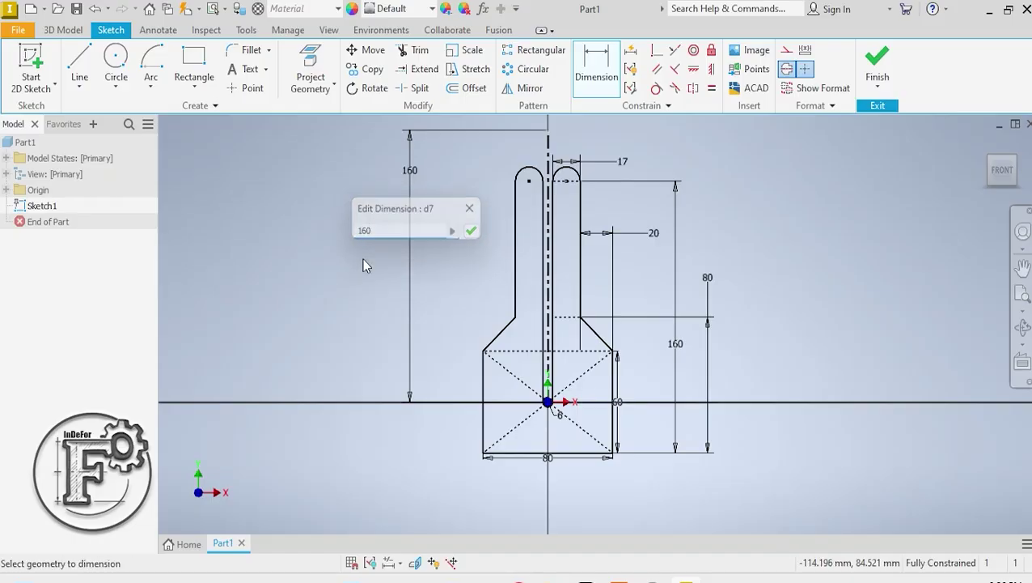
{"action": "key", "text": "Return"}
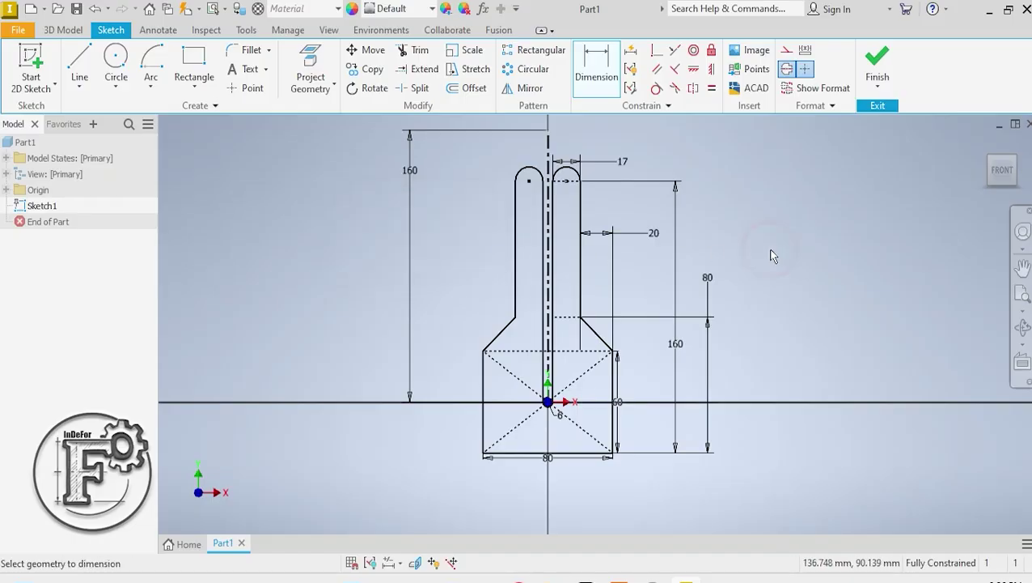